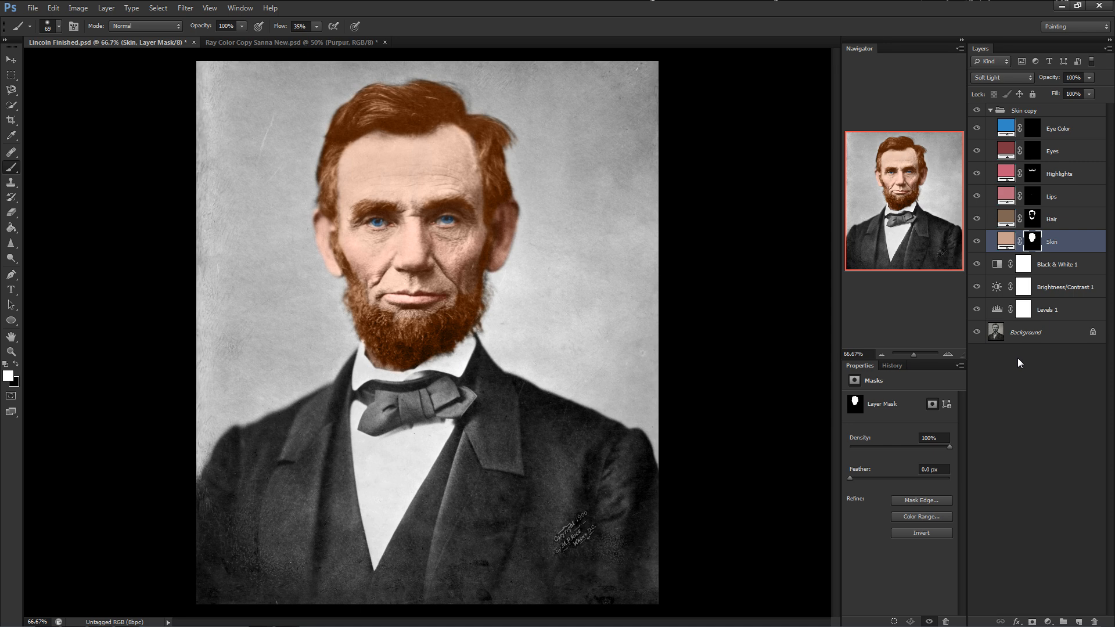
# Duplicate the Eye Color layer and clear the copy's layer mask.
pyautogui.click(1034, 129)
pyautogui.rightClick(1059, 131)
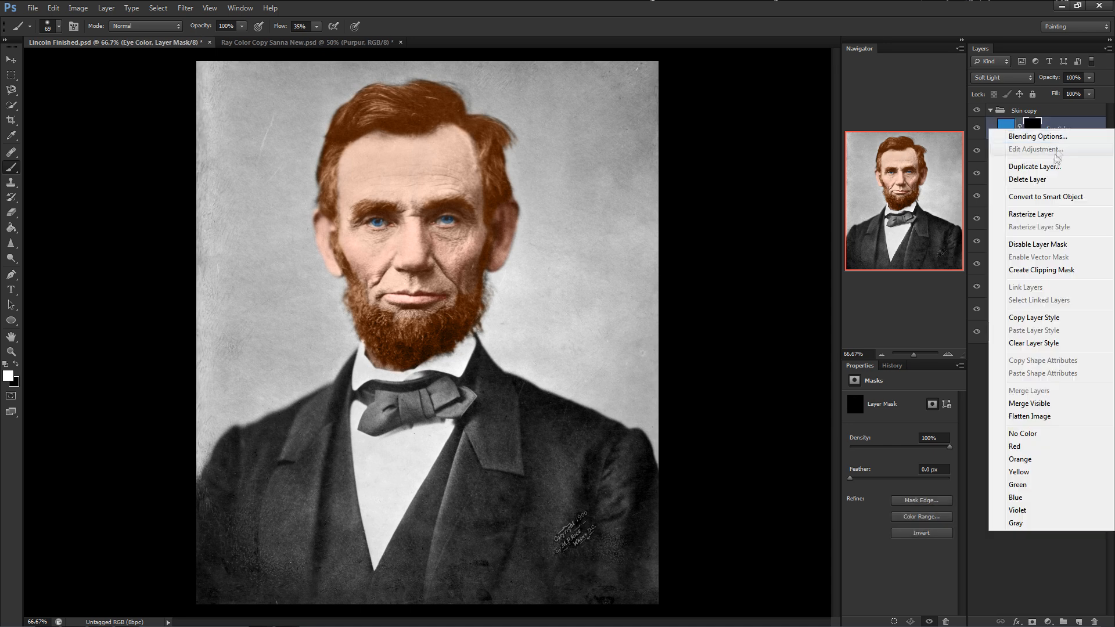
pyautogui.click(1034, 166)
pyautogui.press('Return')
pyautogui.click(1034, 133)
pyautogui.hotkey('ctrl', 'a')
pyautogui.press('Delete')
pyautogui.doubleClick(1006, 127)
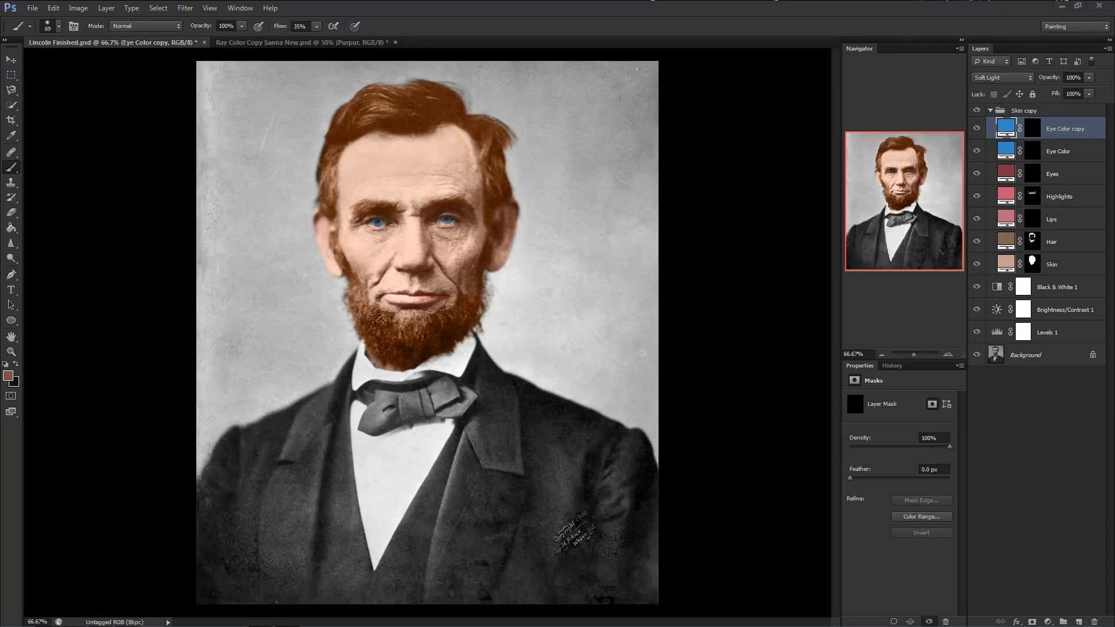
# Move the Eye Color copy above the Skin copy group and duplicate it twice.
pyautogui.moveTo(1067, 139); pyautogui.dragTo(1060, 106)
pyautogui.rightClick(1058, 120)
pyautogui.click(1047, 157)
pyautogui.press('Return')
pyautogui.rightClick(1061, 121)
pyautogui.click(1045, 161)
pyautogui.click(586, 271)
# Set the fill colour of the Eye Color copy layer to hex dae8ef.
pyautogui.doubleClick(995, 160)
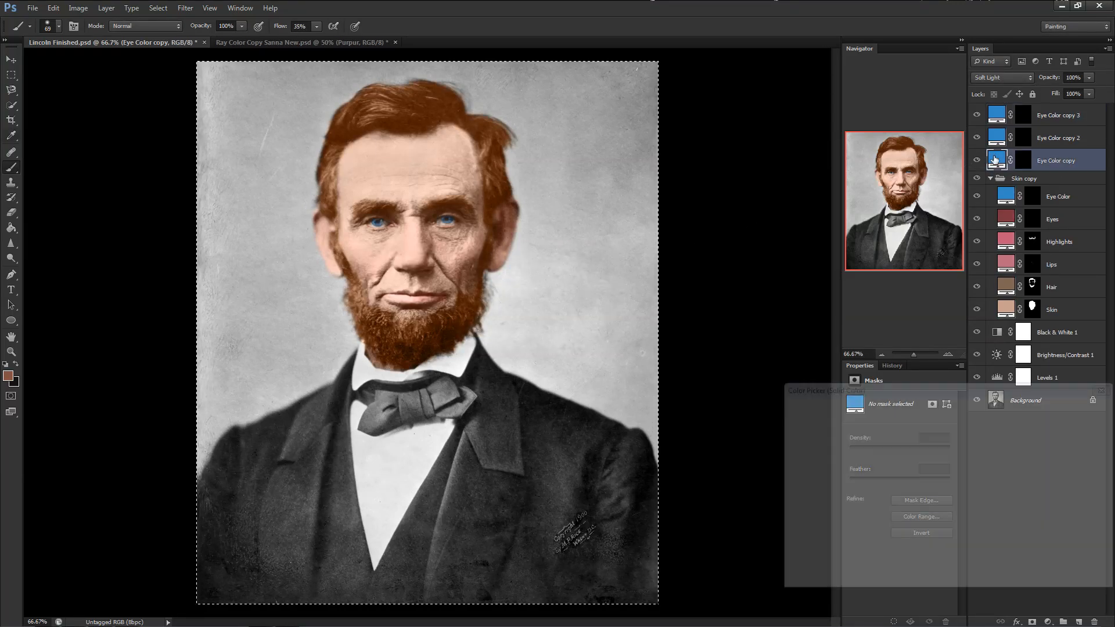
pyautogui.press('Tab')
pyautogui.press('Tab')
pyautogui.press('Tab')
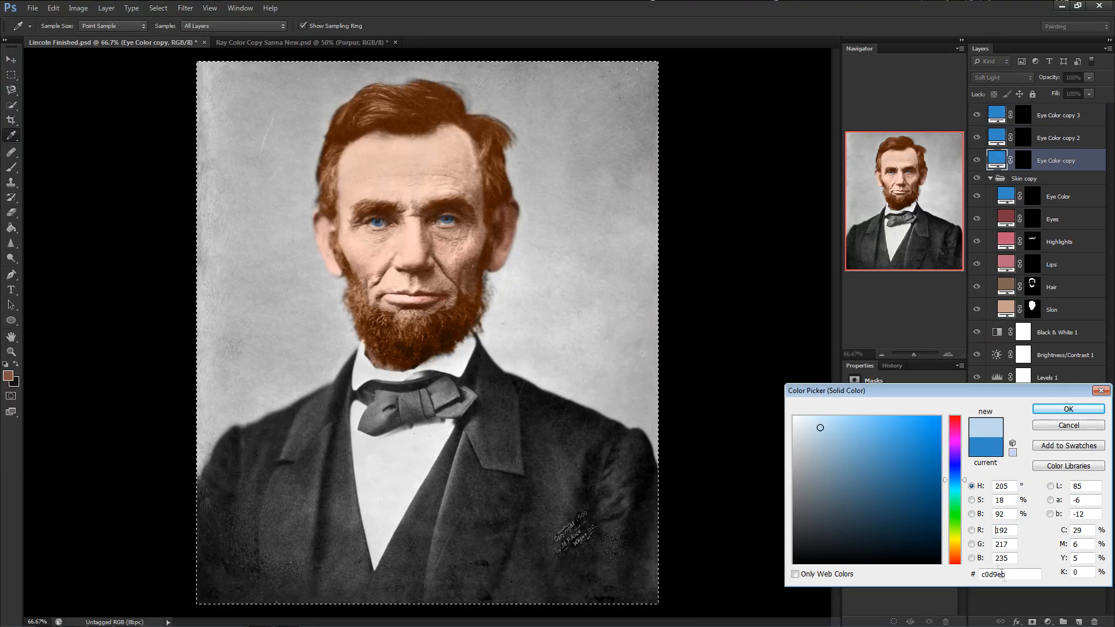
pyautogui.write('d8')
pyautogui.press('BackSpace')
pyautogui.write('ae8ef')
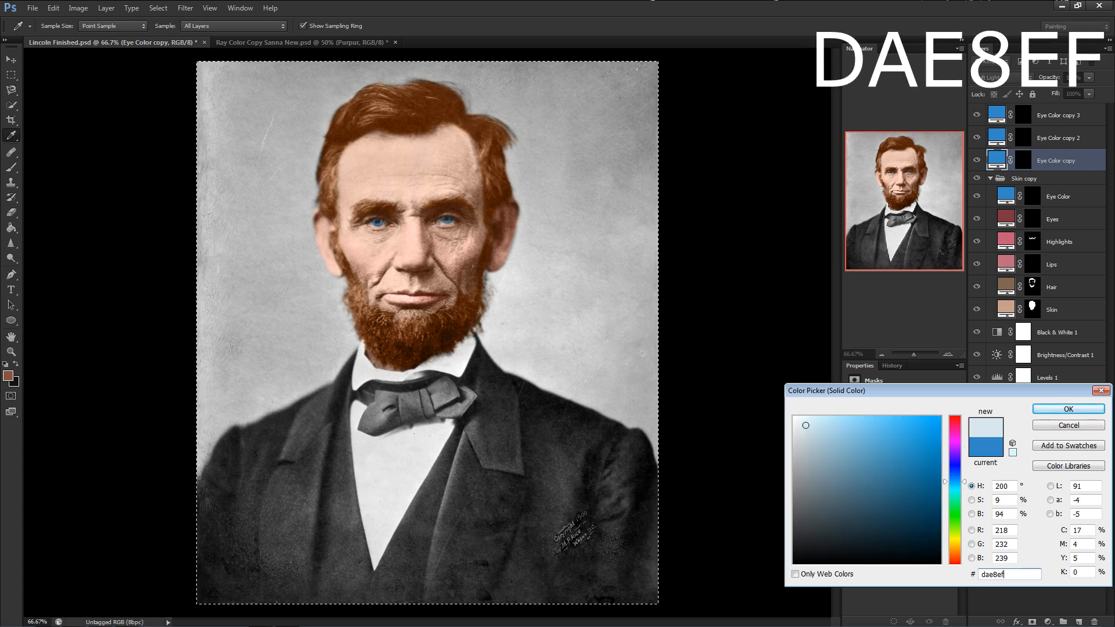
pyautogui.moveTo(807, 428); pyautogui.dragTo(820, 423)
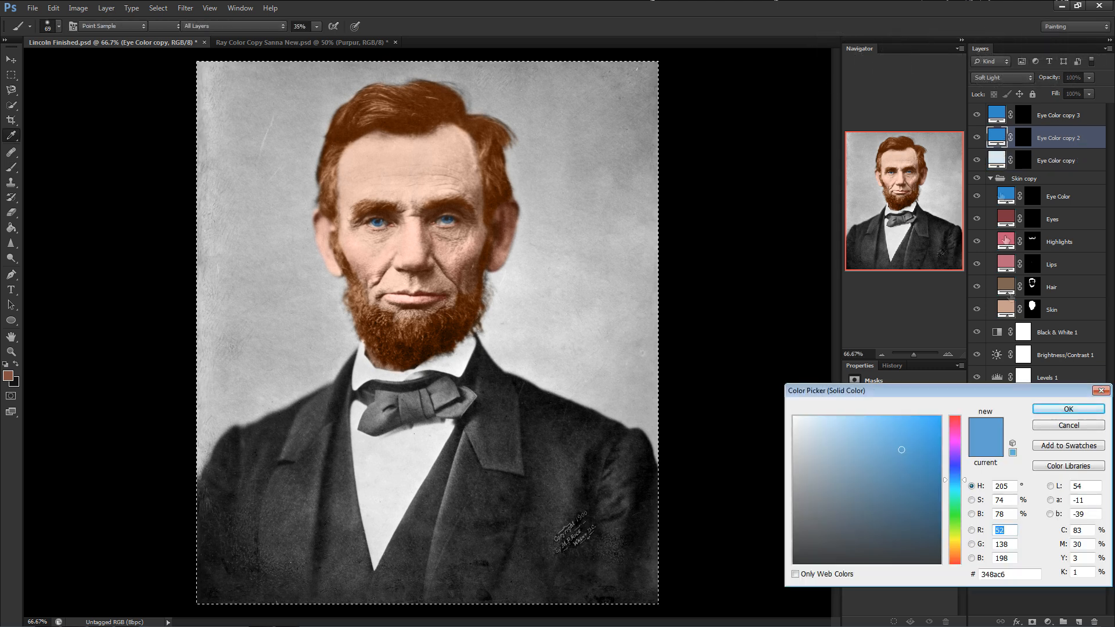
# Set the fill colours of Eye Color copy 2 and Eye Color copy 3 to hex dae8ef.
pyautogui.click(1054, 407)
pyautogui.doubleClick(997, 115)
pyautogui.moveTo(1016, 575); pyautogui.dragTo(978, 575)
pyautogui.write('dae8ef')
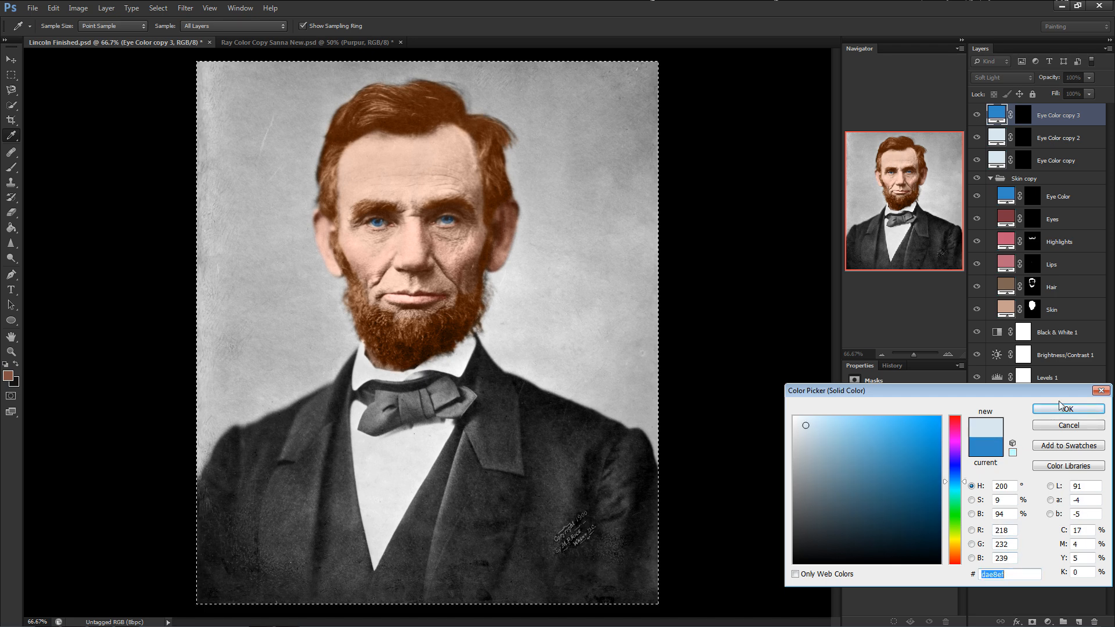
pyautogui.click(1060, 407)
pyautogui.click(1006, 78)
pyautogui.click(1006, 79)
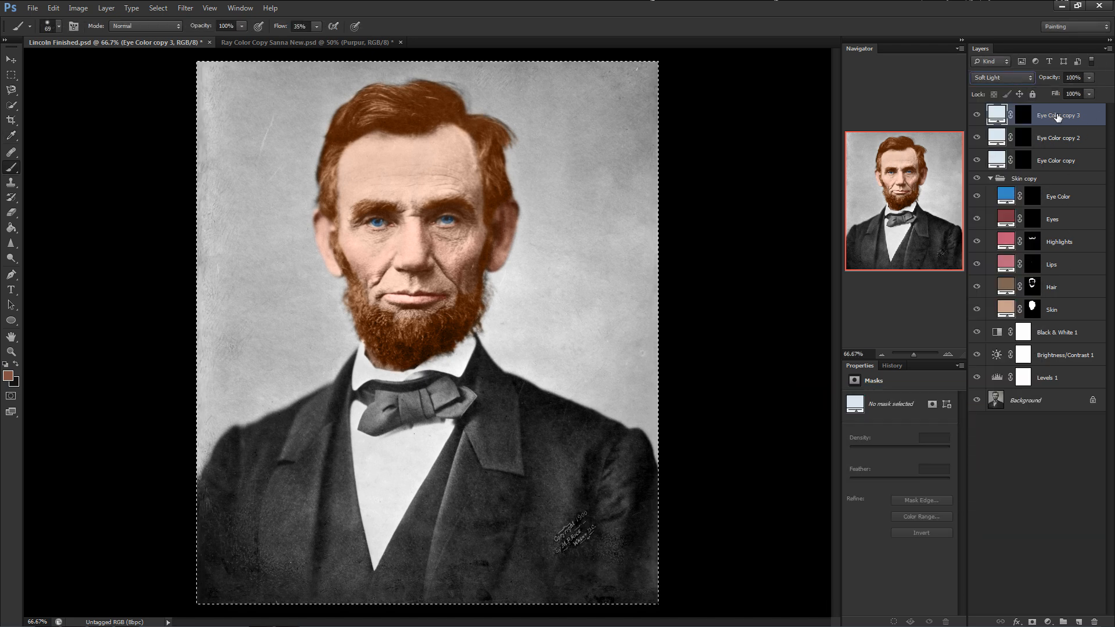
# Clip the three Eye Color copy layers to the Skin copy group with a clipping mask.
pyautogui.keyDown('shift'); pyautogui.click(1055, 163); pyautogui.keyUp('shift')
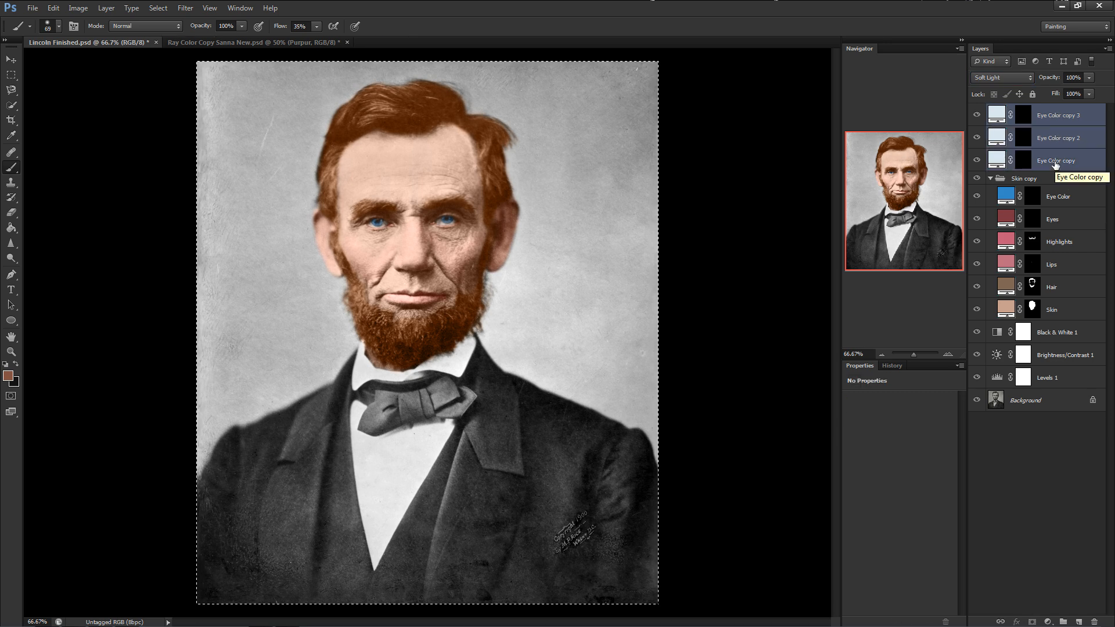
pyautogui.rightClick(1056, 165)
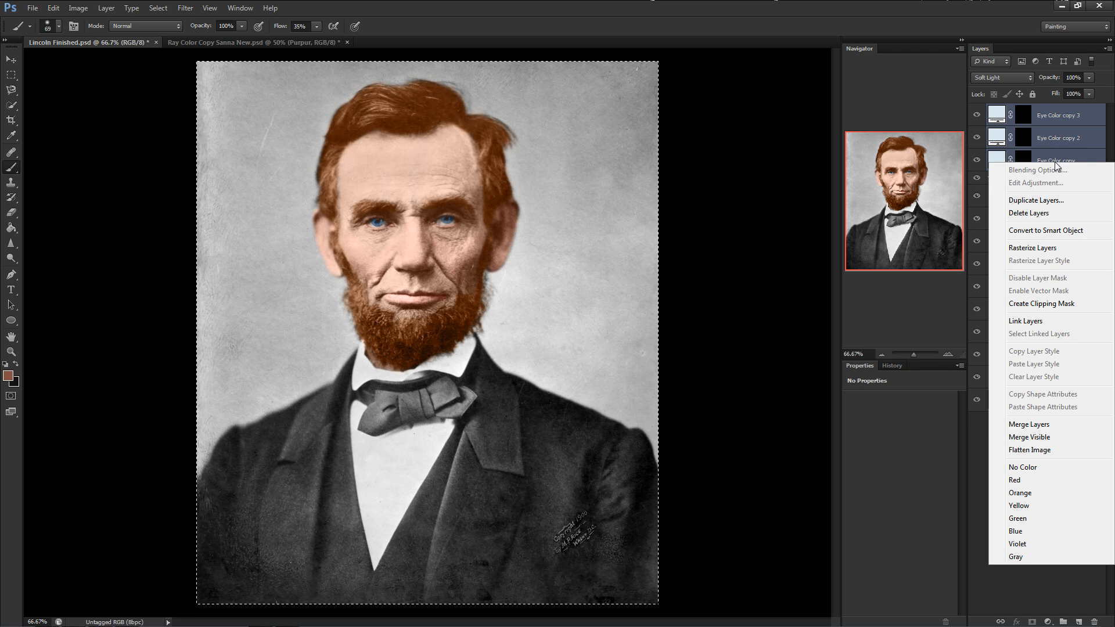
pyautogui.click(1037, 304)
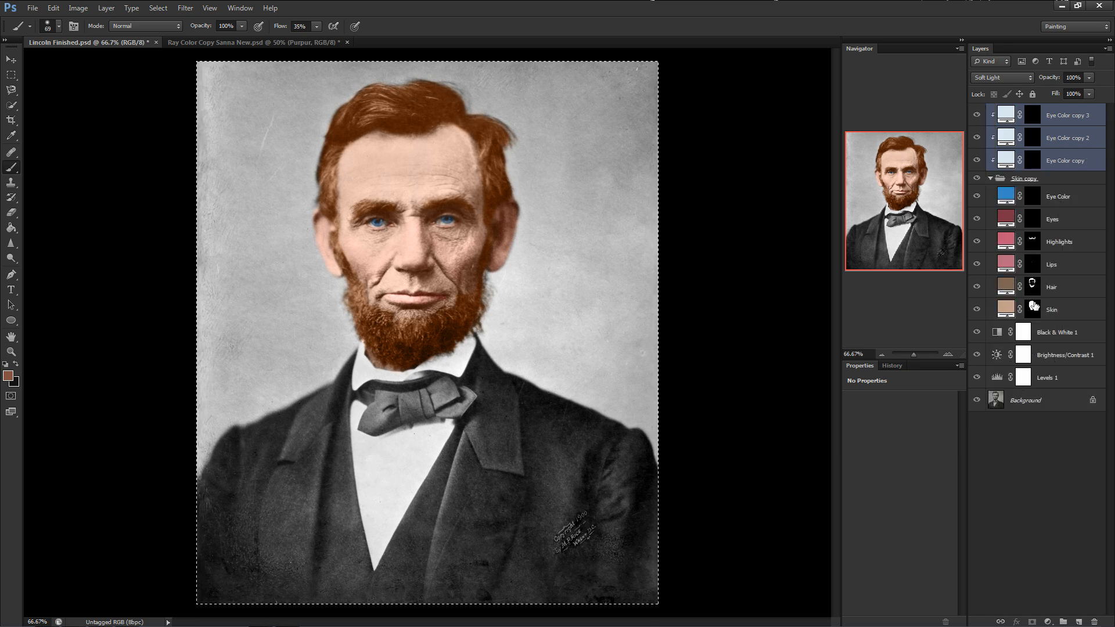
# Activate the Eye Color copy layer's mask with default colours, set the brush size to 73 px and clear the selection.
pyautogui.click(1032, 160)
pyautogui.press('d')
pyautogui.rightClick(498, 242)
pyautogui.click(577, 271)
pyautogui.click(536, 227)
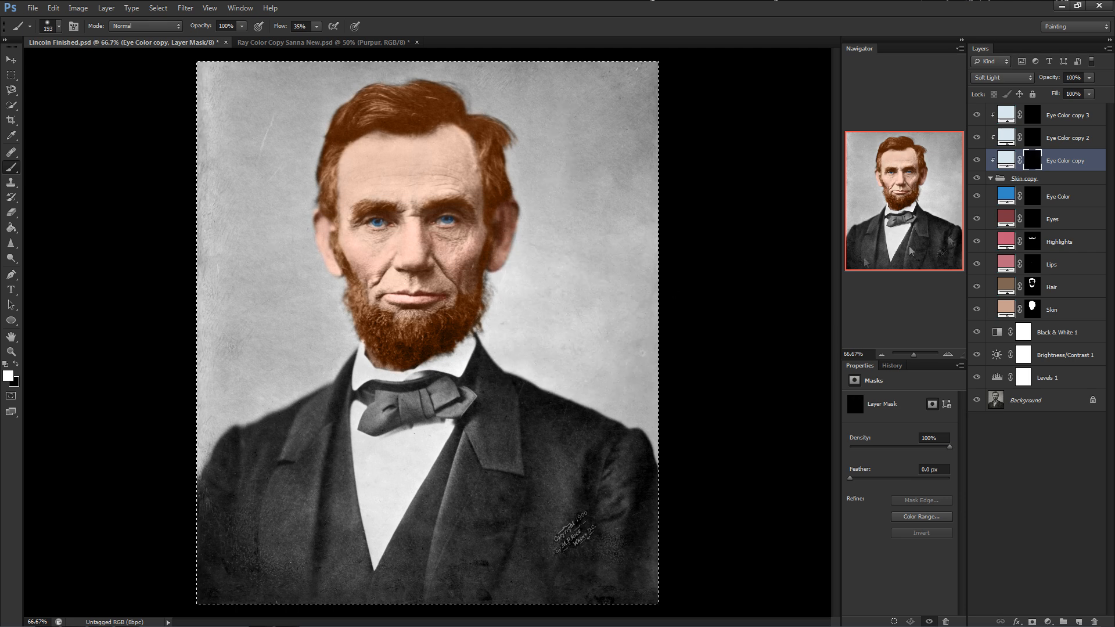
pyautogui.rightClick(578, 231)
pyautogui.click(646, 258)
pyautogui.click(772, 223)
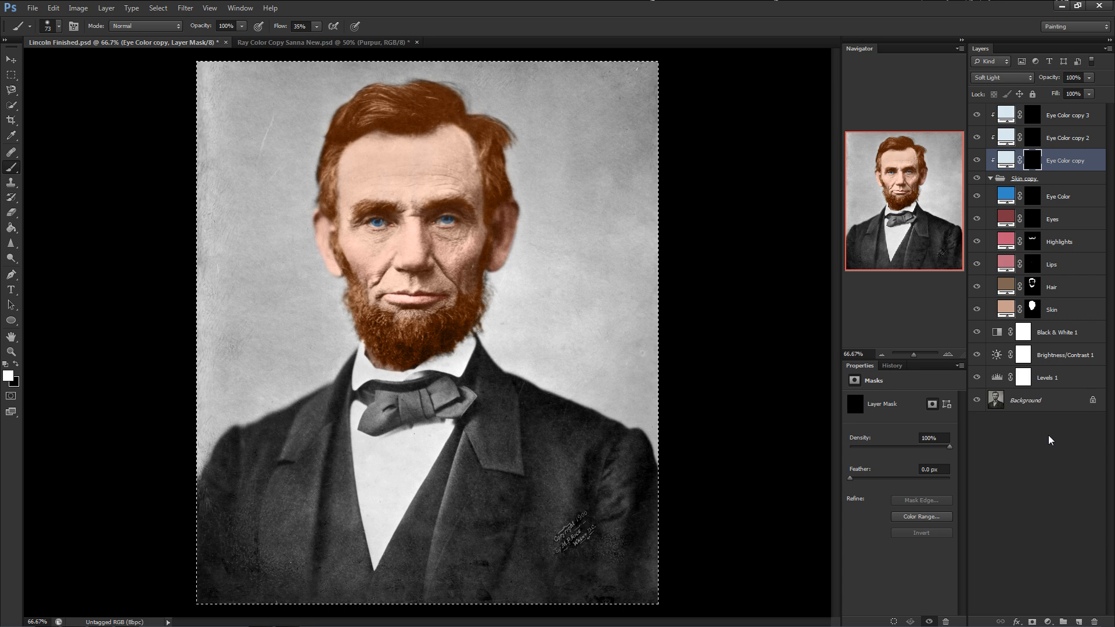
pyautogui.hotkey('ctrl', 'd')
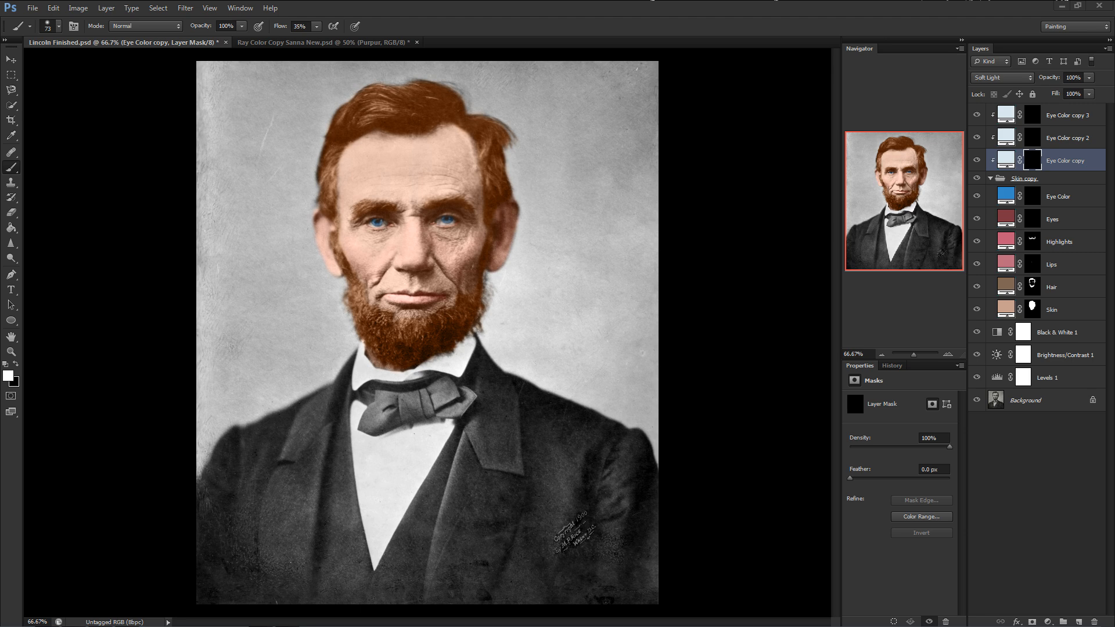
# Add a Photo Filter adjustment layer directly above the Background image layer.
pyautogui.hotkey('ctrl', 'a')
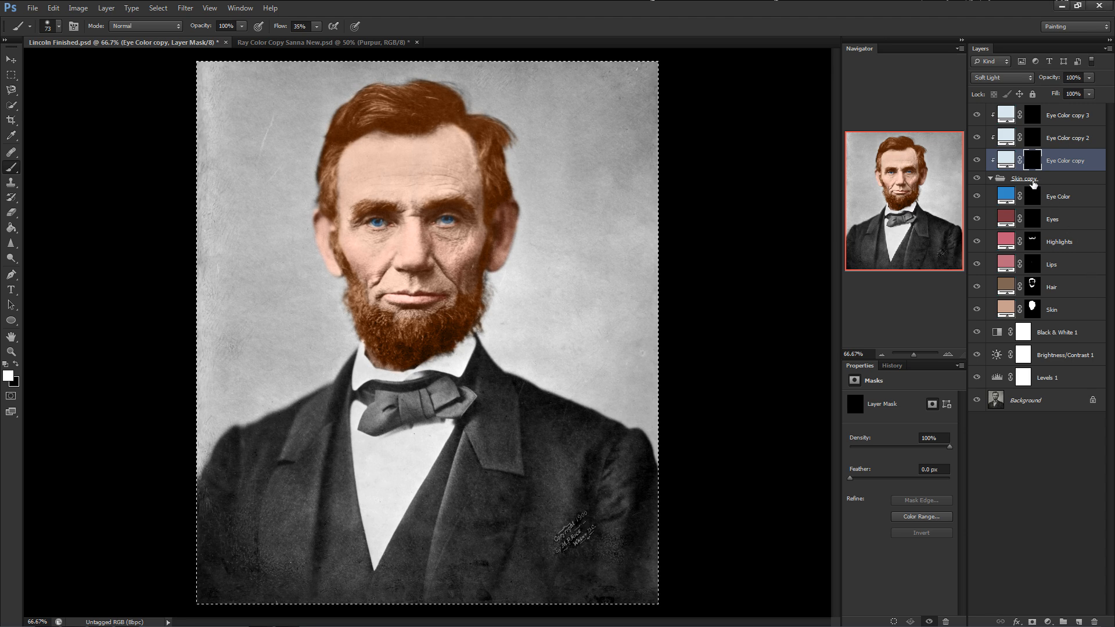
pyautogui.click(1033, 179)
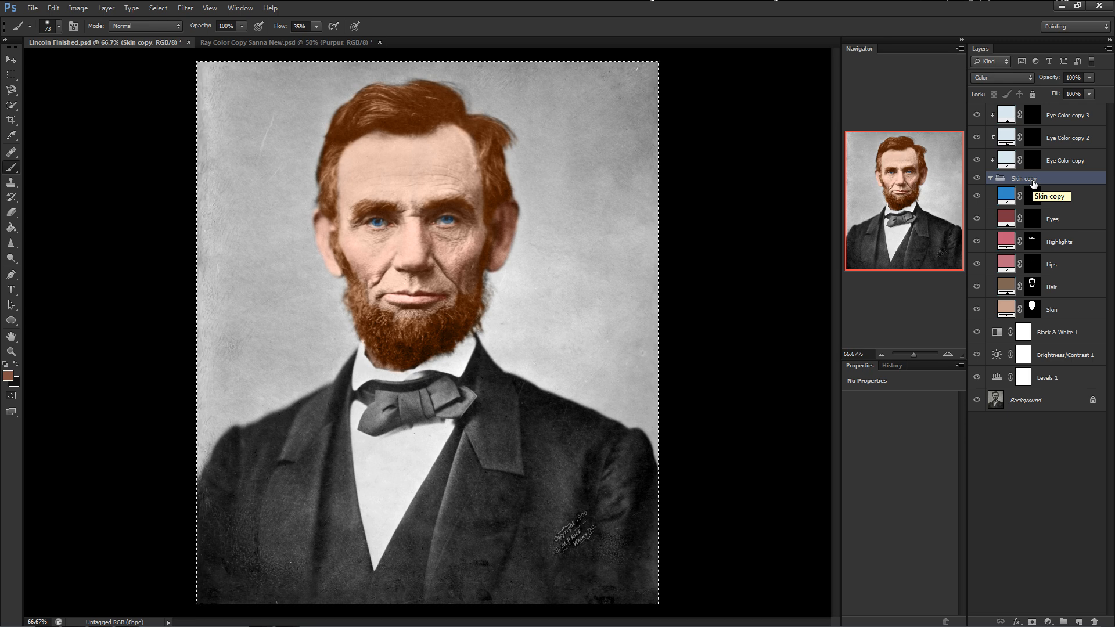
pyautogui.moveTo(1045, 401); pyautogui.dragTo(1047, 458)
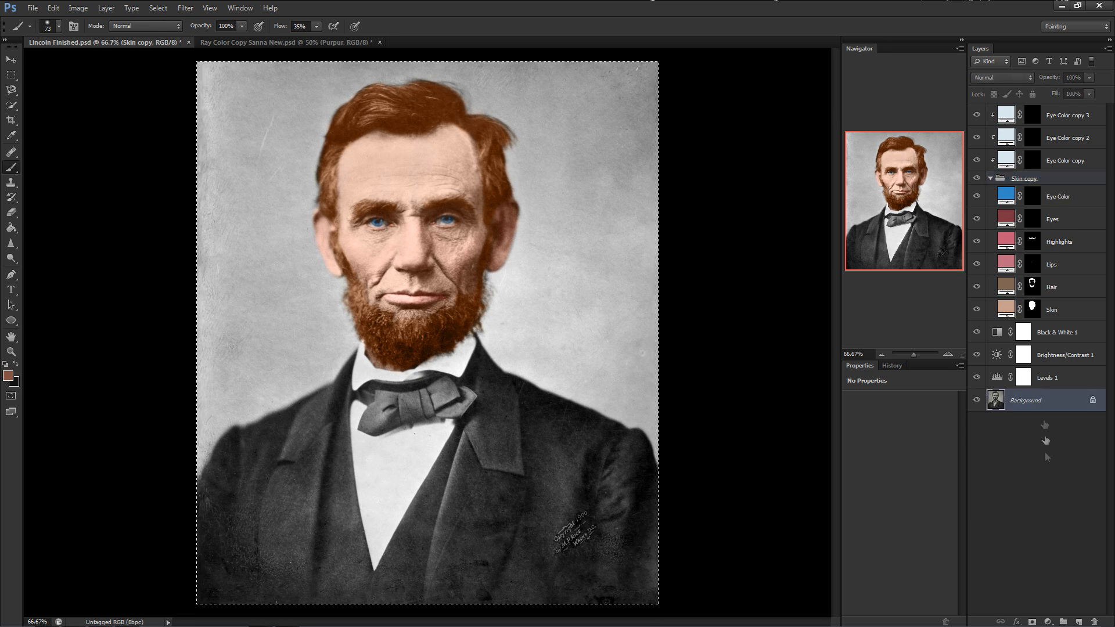
pyautogui.click(1048, 621)
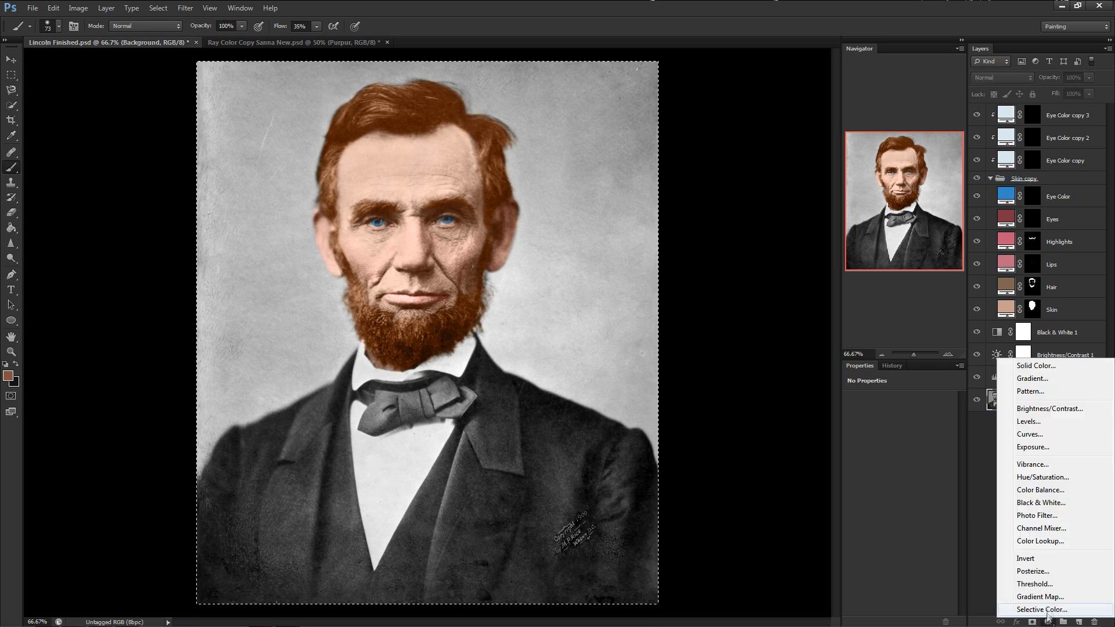
pyautogui.click(1040, 515)
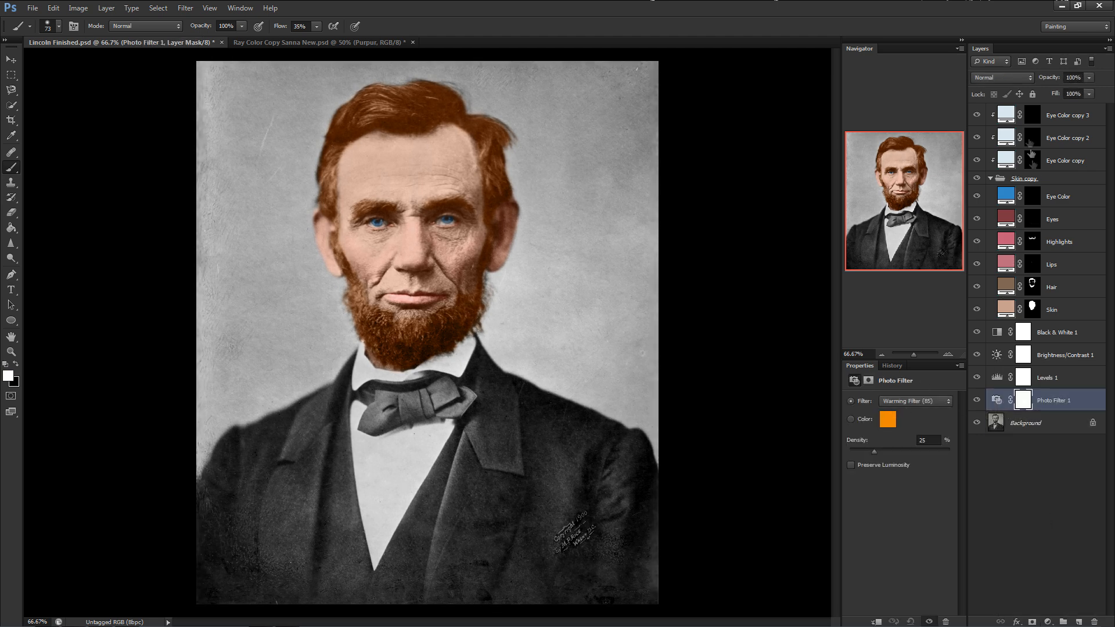
pyautogui.click(1052, 406)
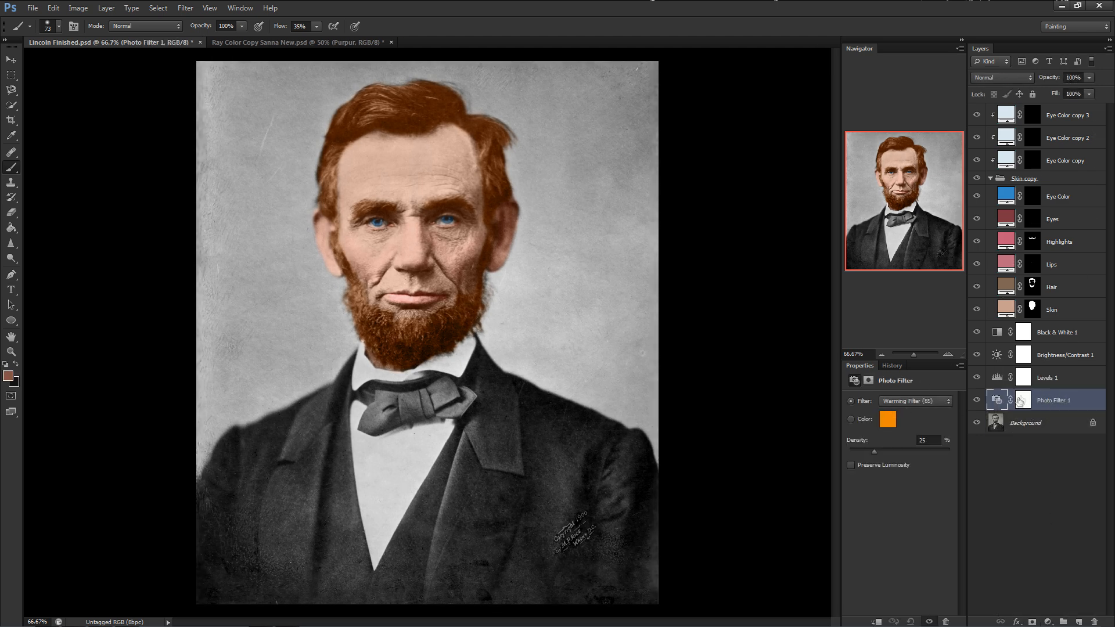
# Duplicate the Skin copy group within the same document as Skin copy 2.
pyautogui.click(1038, 180)
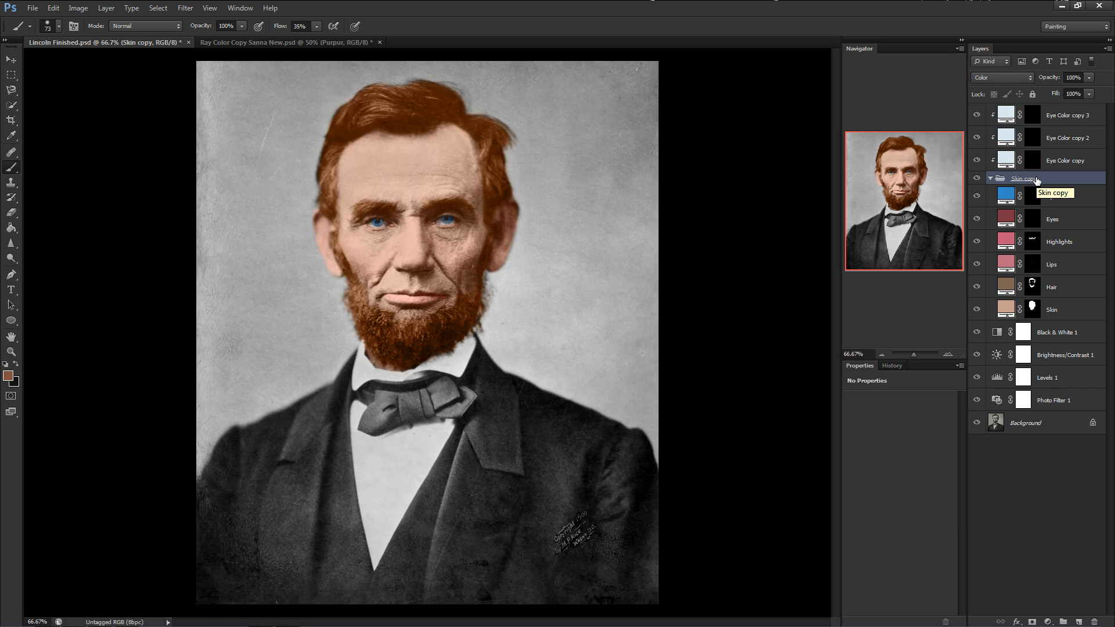
pyautogui.rightClick(1037, 179)
pyautogui.click(1039, 202)
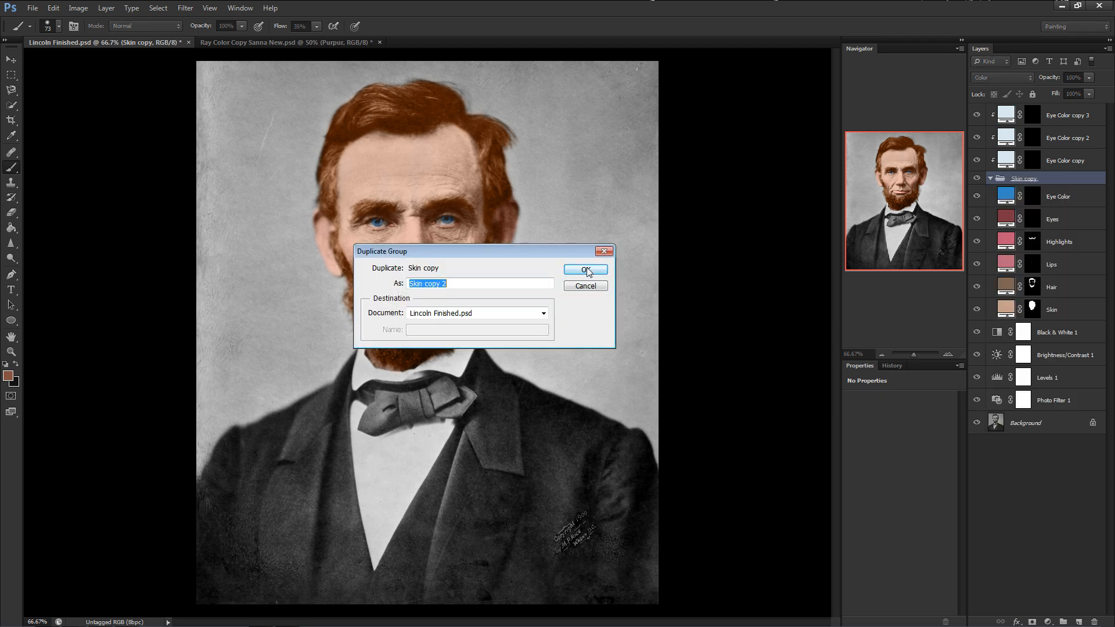
pyautogui.click(584, 270)
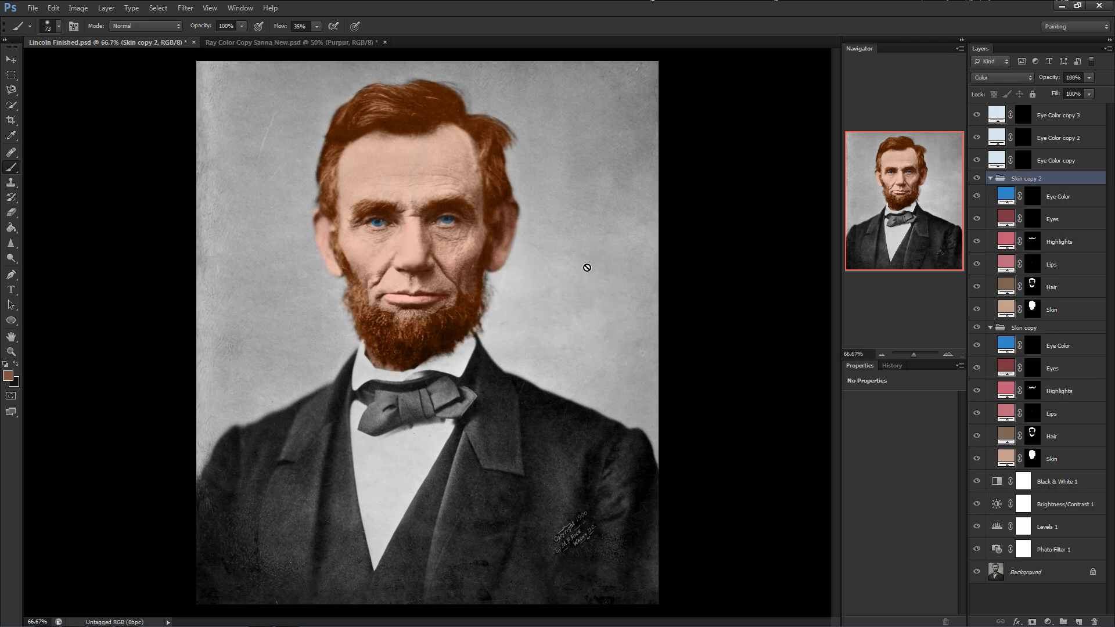
# Clear the layer masks from Eye Color down to Skin in the lower Skin copy group.
pyautogui.click(1032, 346)
pyautogui.hotkey('ctrl', 'a')
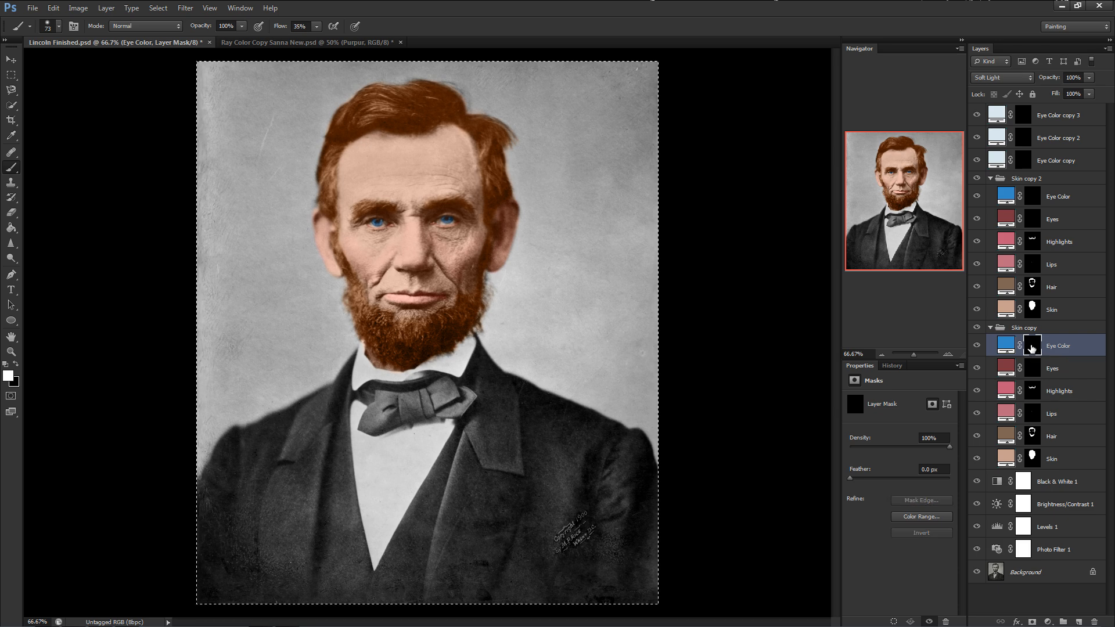
pyautogui.click(1032, 369)
pyautogui.click(1032, 391)
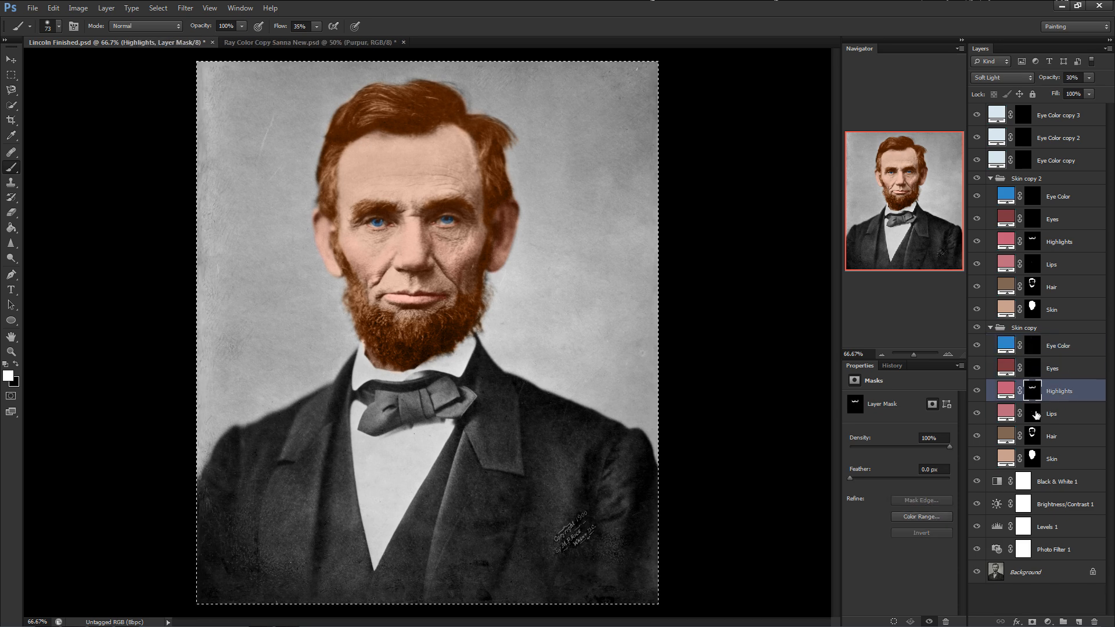
pyautogui.click(1033, 414)
pyautogui.click(1032, 436)
pyautogui.press('Delete')
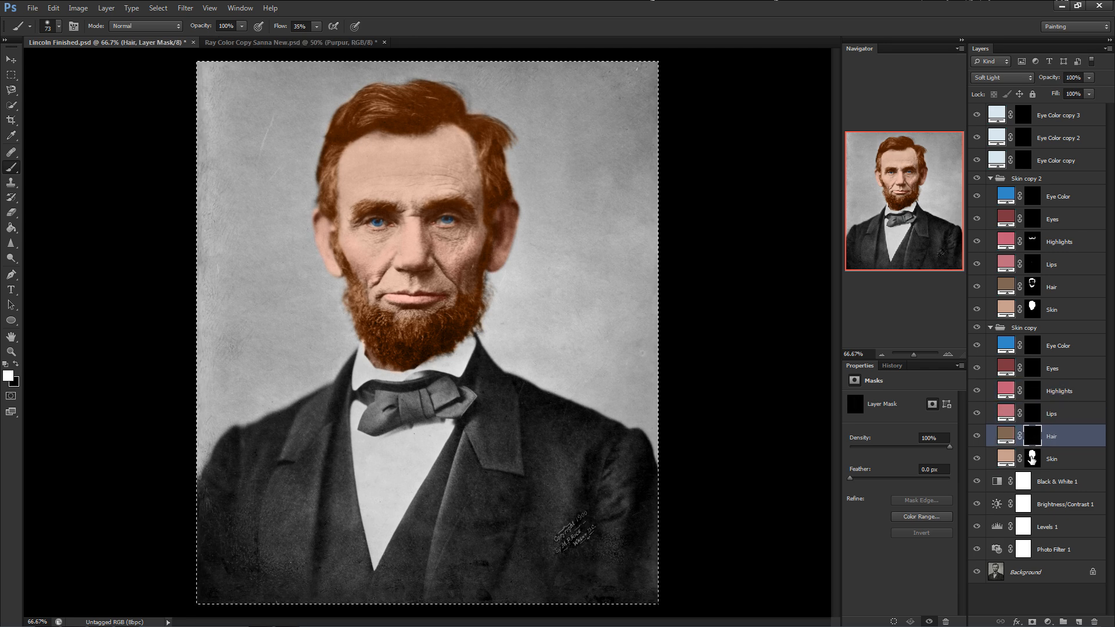
pyautogui.click(1032, 459)
pyautogui.press('Delete')
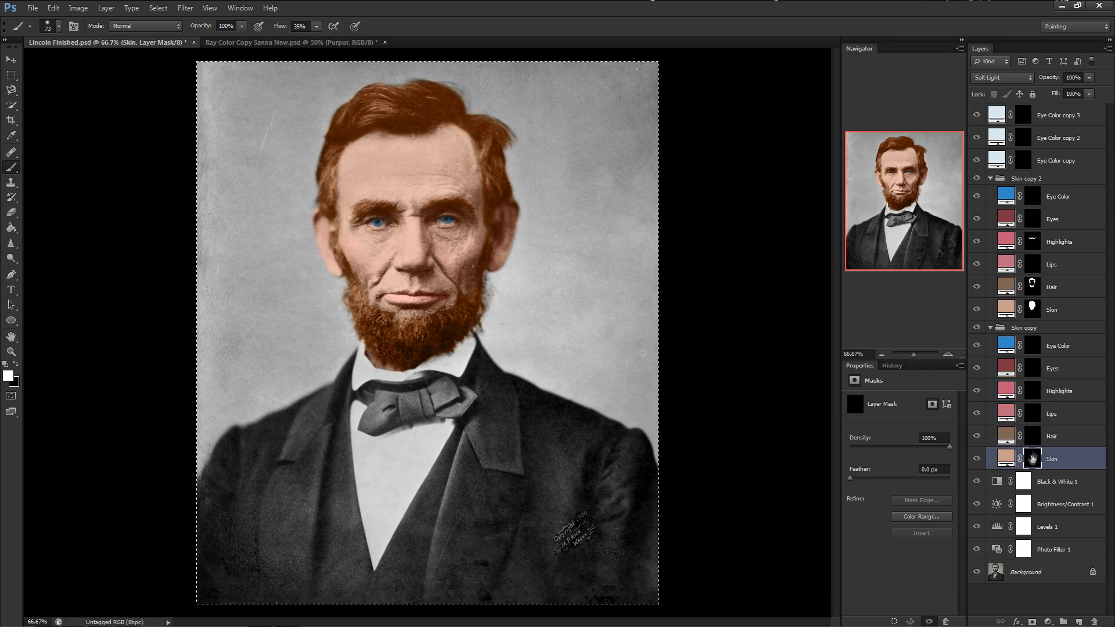
# Duplicate the Skin copy group with the emptied masks.
pyautogui.click(1052, 329)
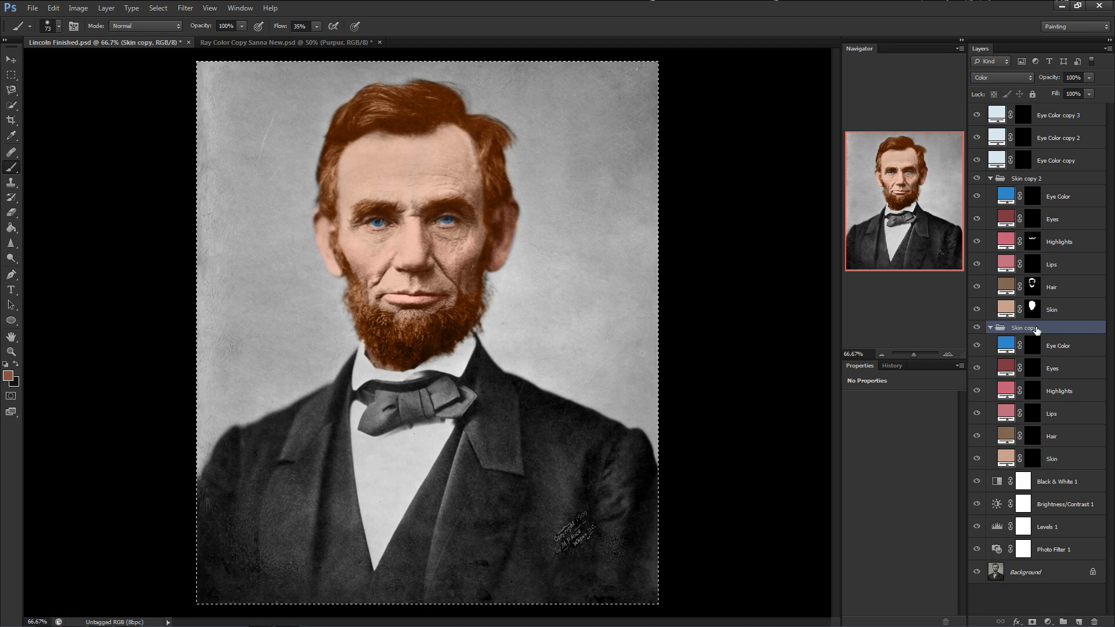
pyautogui.rightClick(1043, 330)
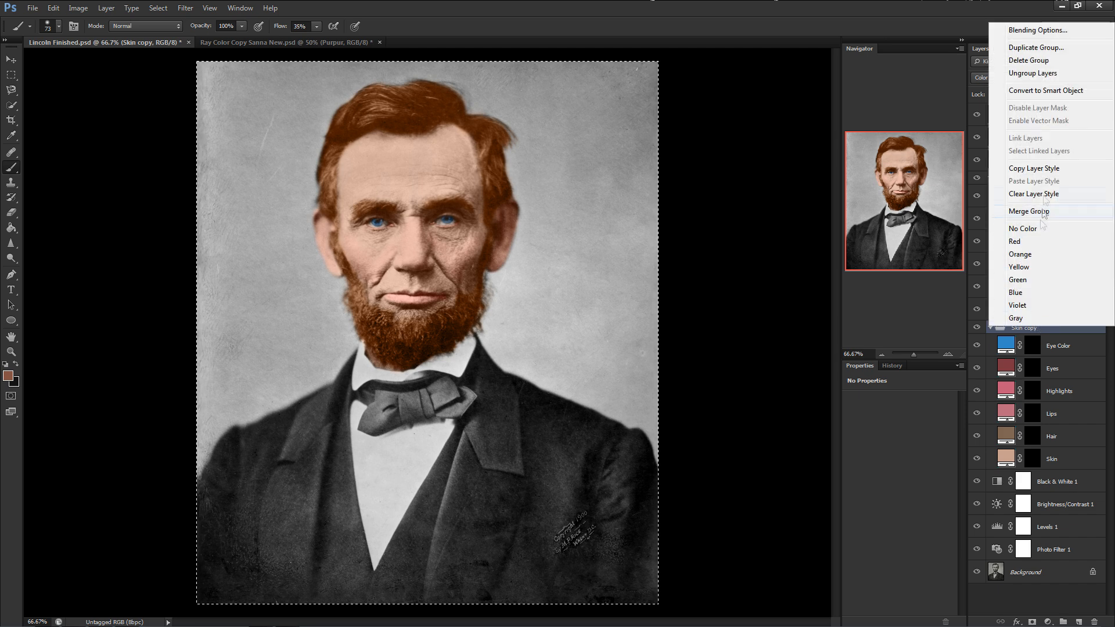
pyautogui.click(1045, 46)
pyautogui.click(598, 268)
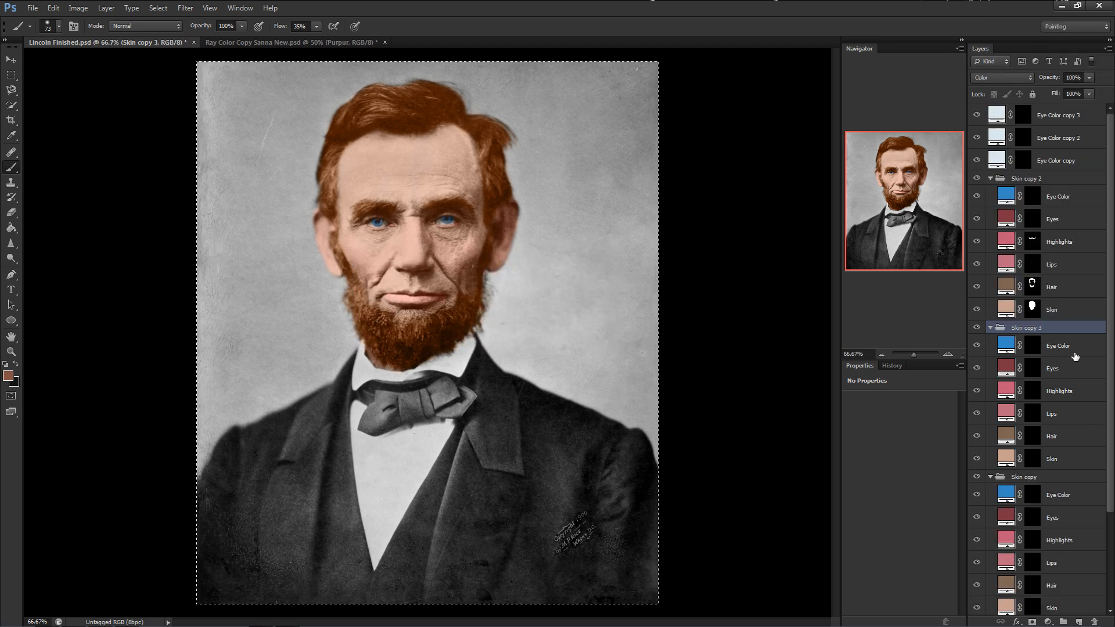
# Rename the new duplicate group as Clothes and the original Skin copy group as Background.
pyautogui.doubleClick(1032, 330)
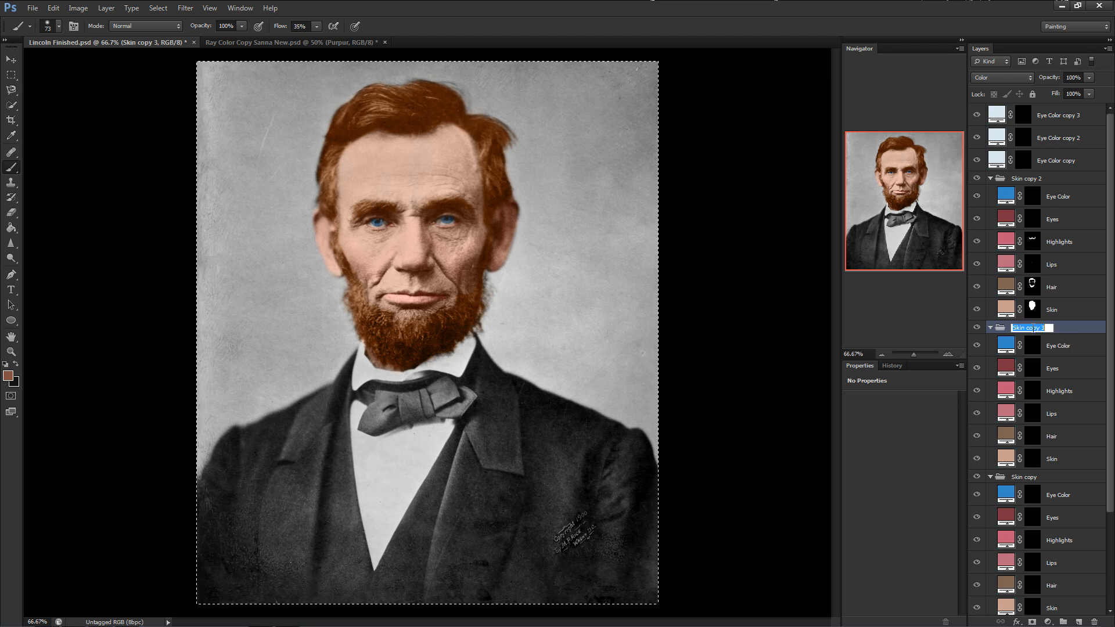
pyautogui.write('Clothes')
pyautogui.press('Return')
pyautogui.doubleClick(1020, 477)
pyautogui.write('Background')
pyautogui.press('Return')
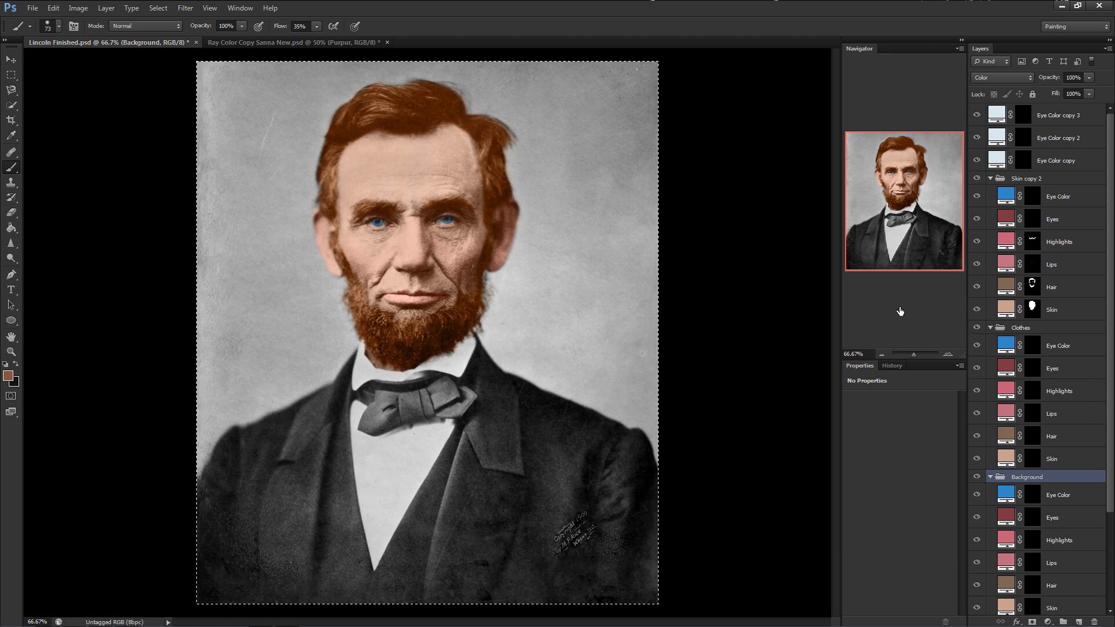
# Clip the three Eye Color copy layers to the Skin copy 2 group and activate the Eye Color copy layer's mask.
pyautogui.click(1062, 167)
pyautogui.keyDown('shift'); pyautogui.click(1062, 115); pyautogui.keyUp('shift')
pyautogui.rightClick(1062, 115)
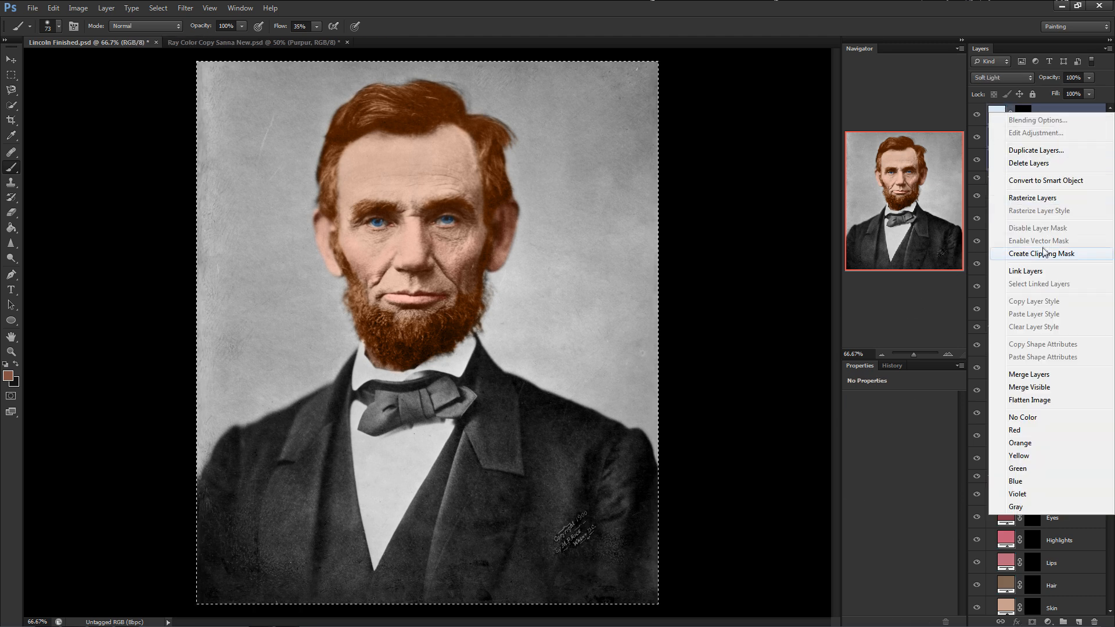
pyautogui.click(1043, 254)
pyautogui.click(1056, 162)
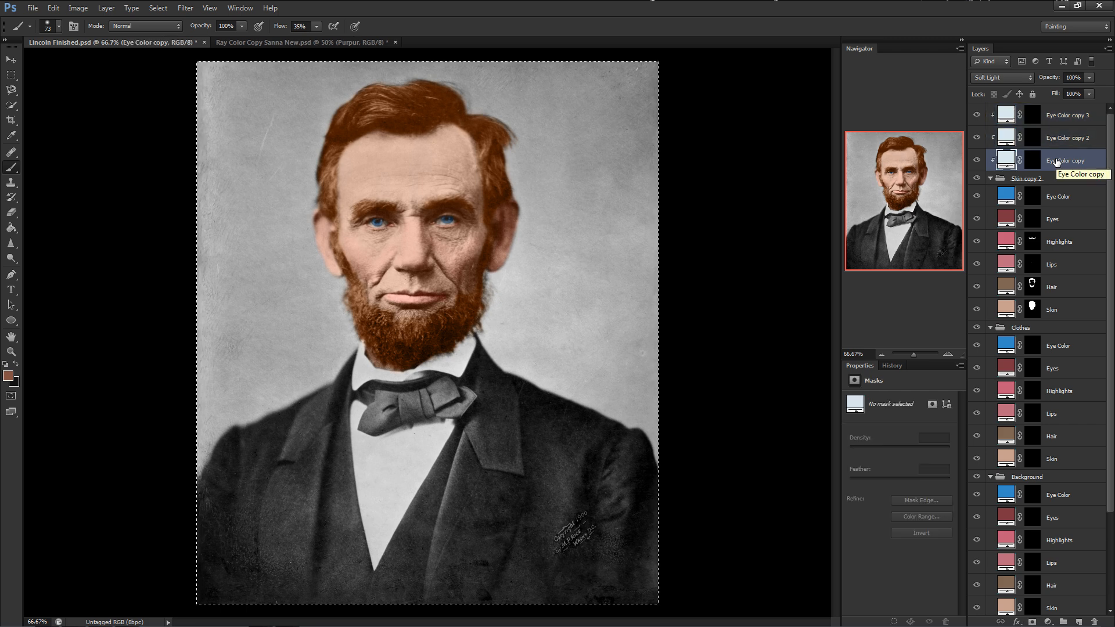
pyautogui.click(1033, 163)
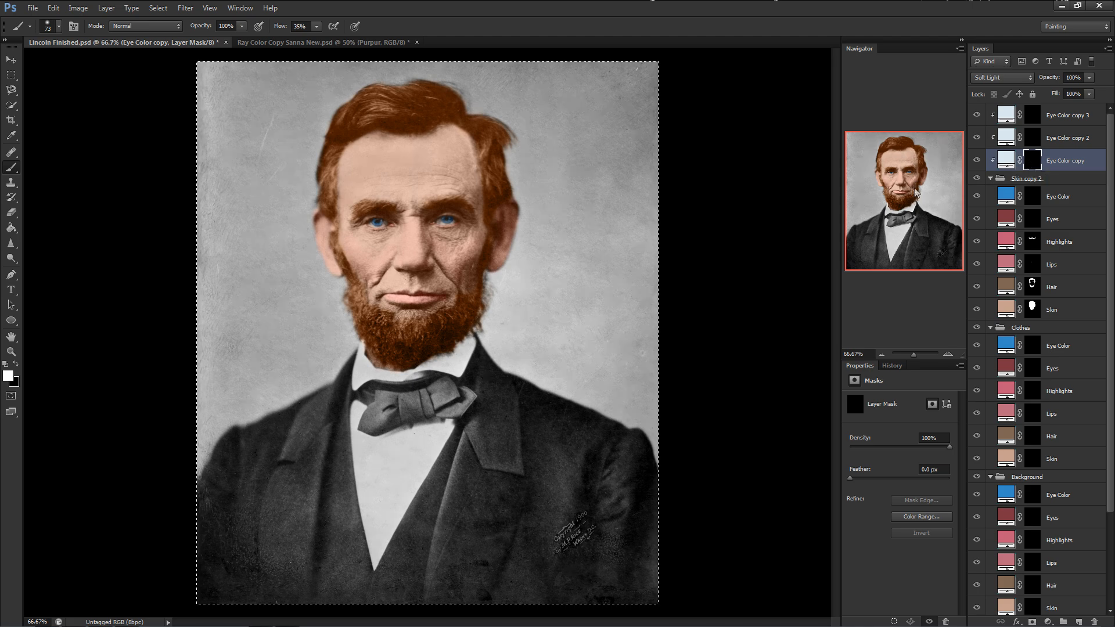
# Paint the Eye Color copy layer's mask white over the hair on top and along the side of the head with a smaller soft brush.
pyautogui.scroll(5, 459, 219)
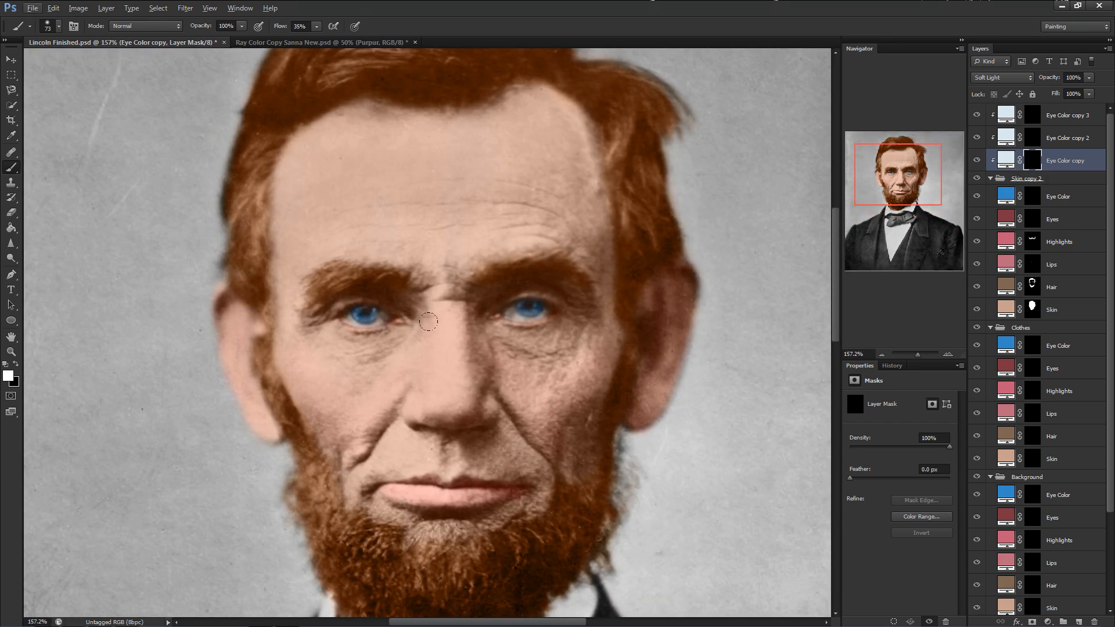
pyautogui.scroll(2, 428, 321)
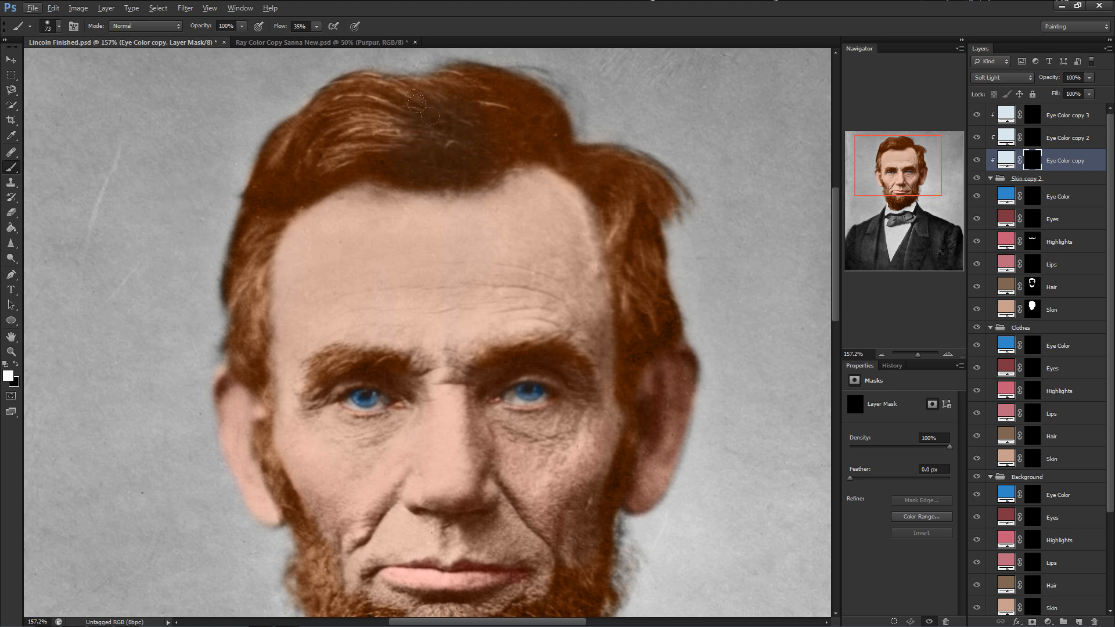
pyautogui.moveTo(580, 153); pyautogui.dragTo(588, 161)
pyautogui.rightClick(515, 122)
pyautogui.click(552, 163)
pyautogui.moveTo(372, 92)
pyautogui.mouseDown()
pyautogui.moveTo(402, 104)
pyautogui.moveTo(305, 141)
pyautogui.moveTo(259, 188)
pyautogui.moveTo(385, 163)
pyautogui.moveTo(336, 138)
pyautogui.moveTo(242, 217)
pyautogui.moveTo(279, 227)
pyautogui.moveTo(260, 224)
pyautogui.mouseUp()
pyautogui.moveTo(315, 381)
pyautogui.mouseDown()
pyautogui.moveTo(358, 152)
pyautogui.moveTo(427, 142)
pyautogui.mouseUp()
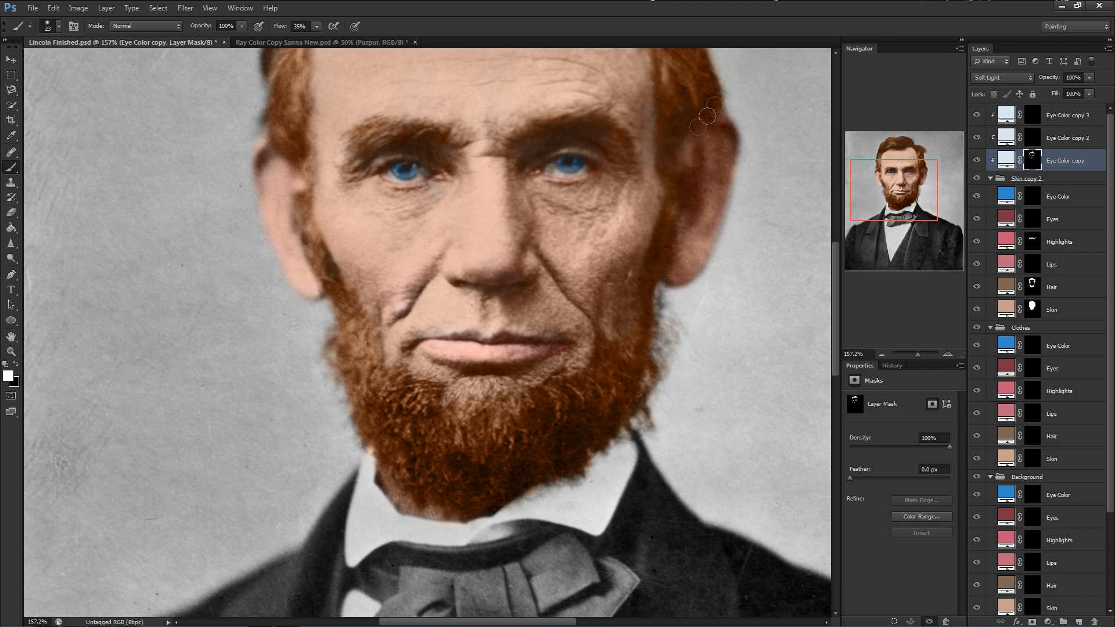
# Extend the Eye Color copy mask over the remaining side hair, sideburns and beard using a 29 px soft brush.
pyautogui.moveTo(753, 104); pyautogui.dragTo(639, 276)
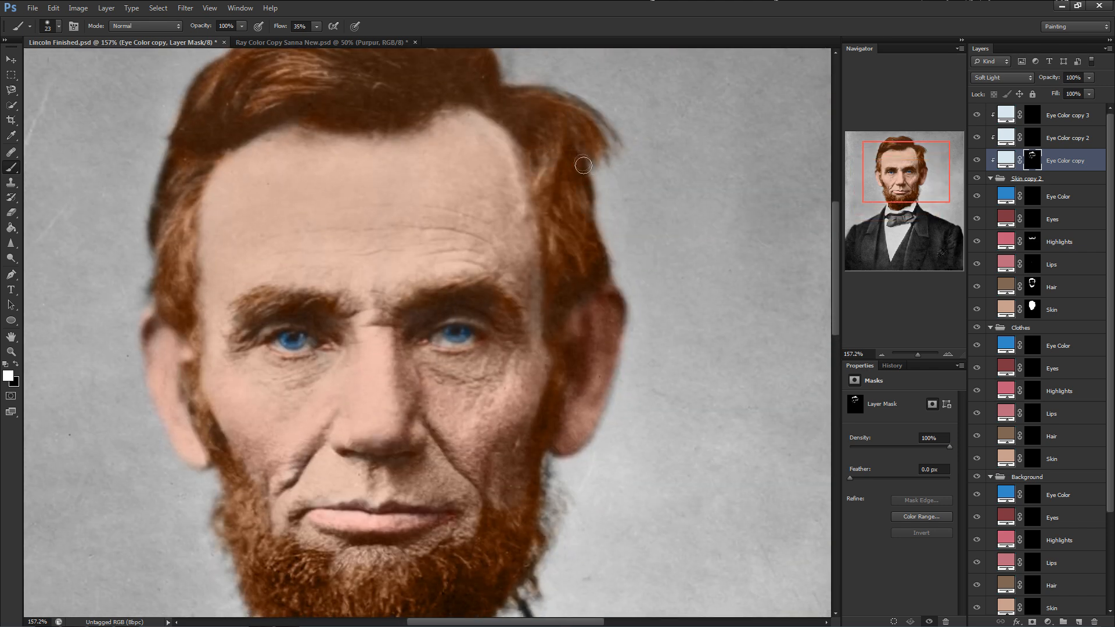
pyautogui.moveTo(545, 401); pyautogui.dragTo(604, 177)
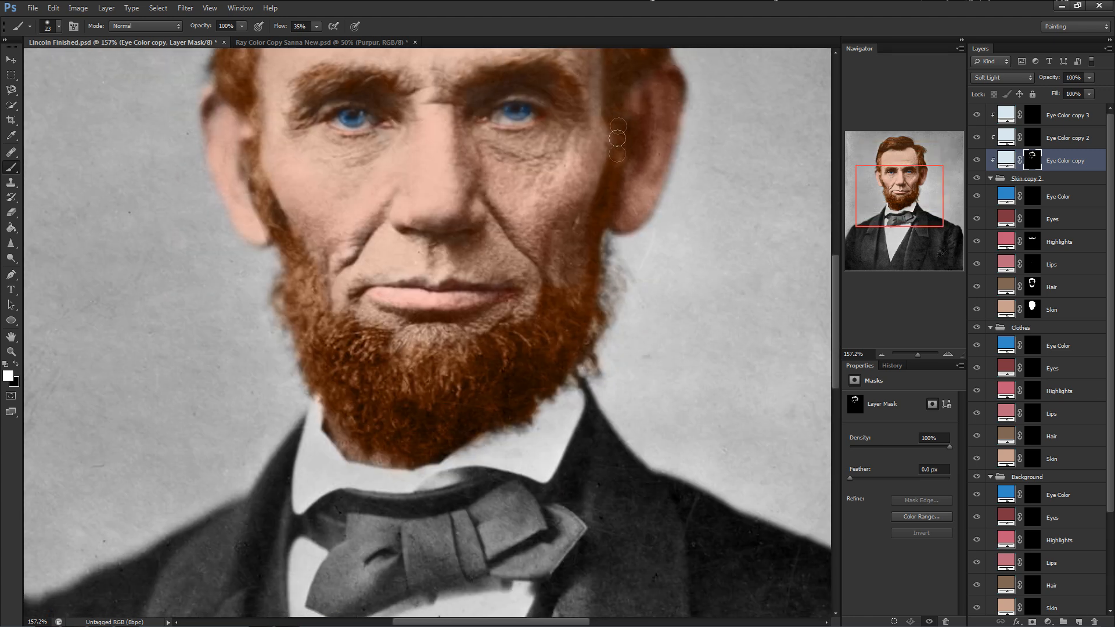
pyautogui.rightClick(586, 264)
pyautogui.write('57')
pyautogui.press('Return')
pyautogui.click(352, 376)
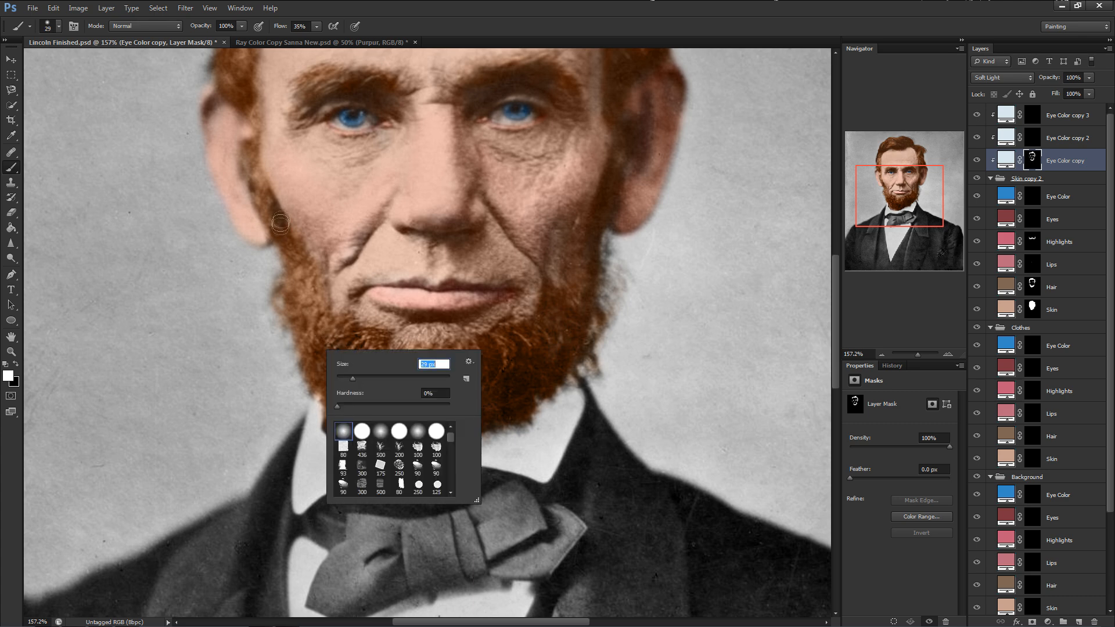
pyautogui.click(278, 215)
pyautogui.moveTo(270, 109); pyautogui.dragTo(284, 349)
# Activate the Eye Color copy 2 layer's mask and paint it over the top of the hair with a resized soft brush.
pyautogui.click(1068, 137)
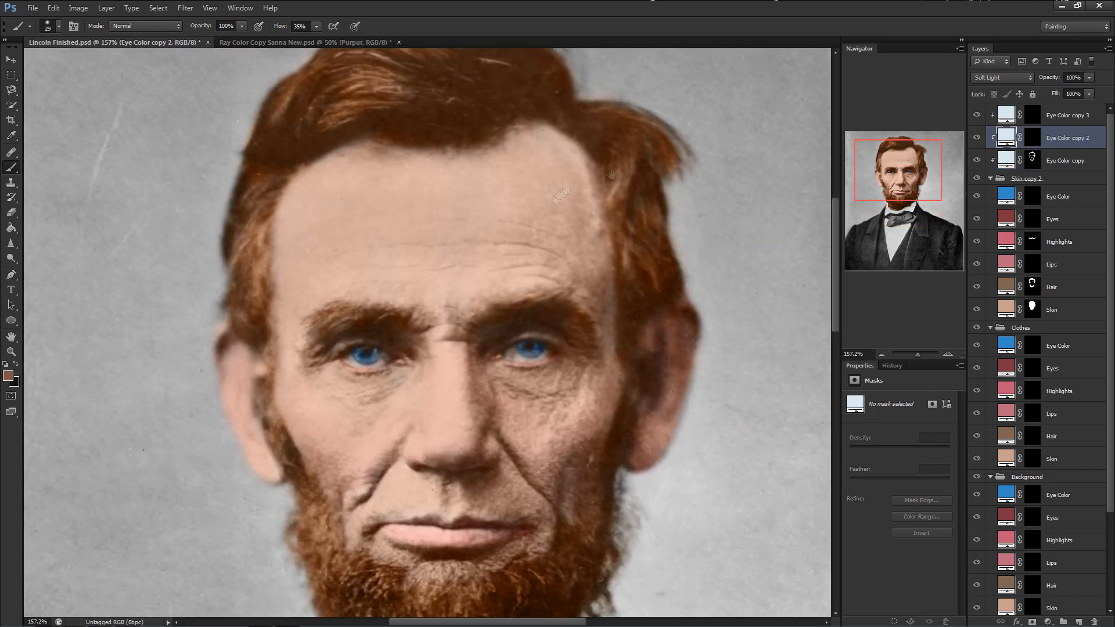
pyautogui.moveTo(533, 100); pyautogui.dragTo(523, 149)
pyautogui.rightClick(522, 148)
pyautogui.click(1033, 137)
pyautogui.rightClick(512, 105)
pyautogui.click(554, 136)
pyautogui.press('Return')
# Paint the Eye Color copy 2 mask over the side hair and down into the beard with a 39 px brush.
pyautogui.moveTo(241, 209); pyautogui.dragTo(232, 255)
pyautogui.rightClick(237, 268)
pyautogui.click(273, 298)
pyautogui.moveTo(239, 290); pyautogui.dragTo(234, 345)
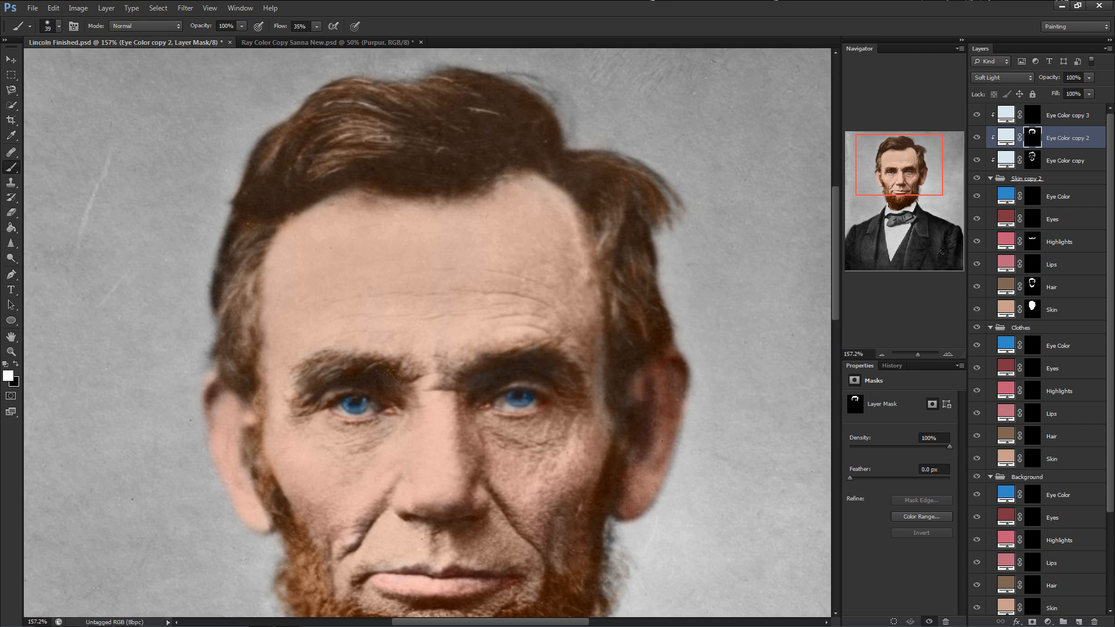
pyautogui.moveTo(363, 368); pyautogui.dragTo(427, 132)
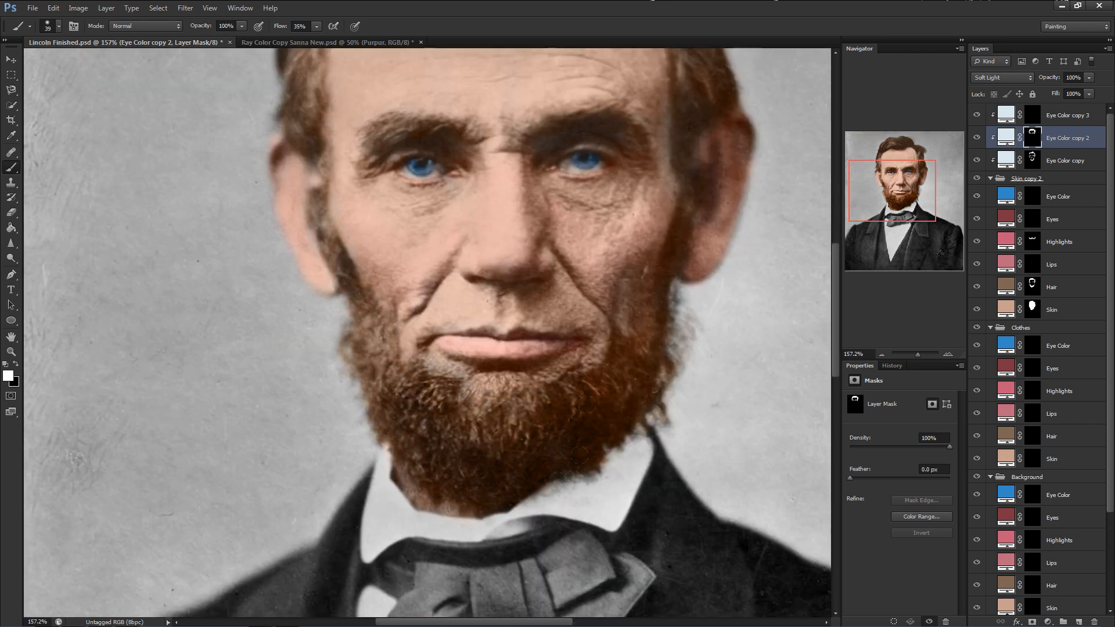
# Erase the Eye Color copy mask over the eyes, and reactivate the Eye Color copy 2 mask.
pyautogui.hotkey('alt', '[')
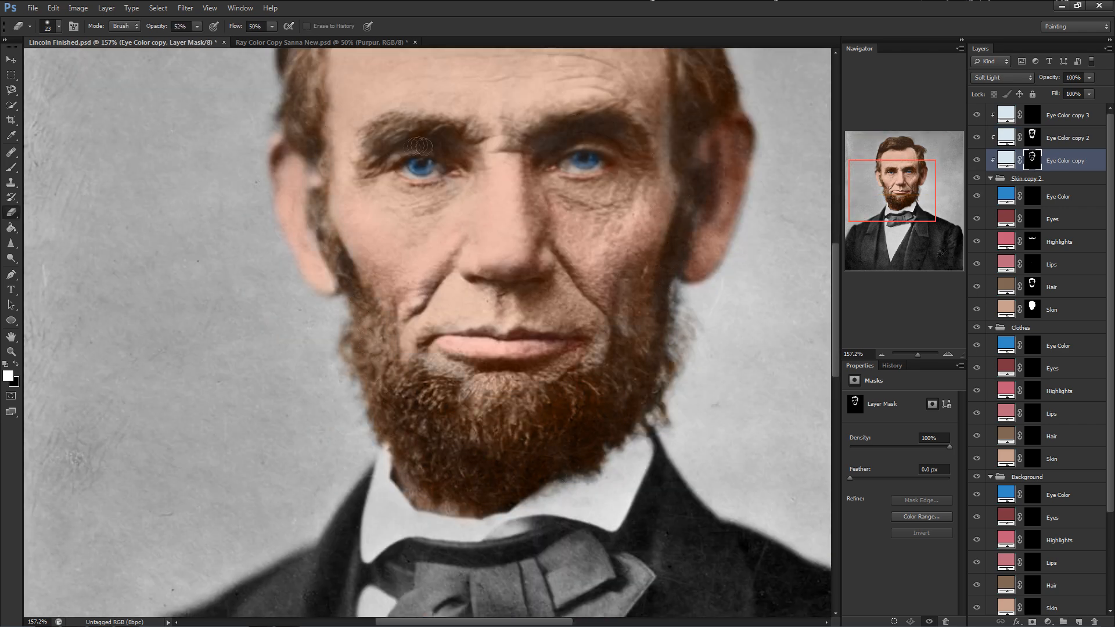
pyautogui.press('e')
pyautogui.click(1031, 139)
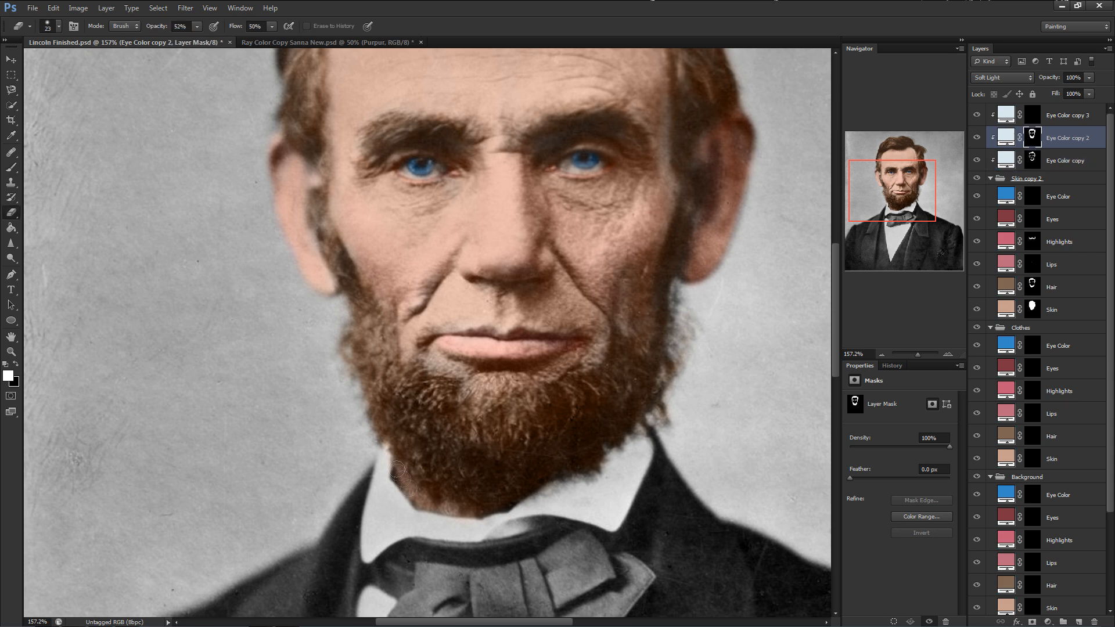
# Set the Skin fill colour in the Skin copy 2 group to c7937a.
pyautogui.click(1006, 314)
pyautogui.scroll(-5, 699, 466)
pyautogui.doubleClick(1006, 309)
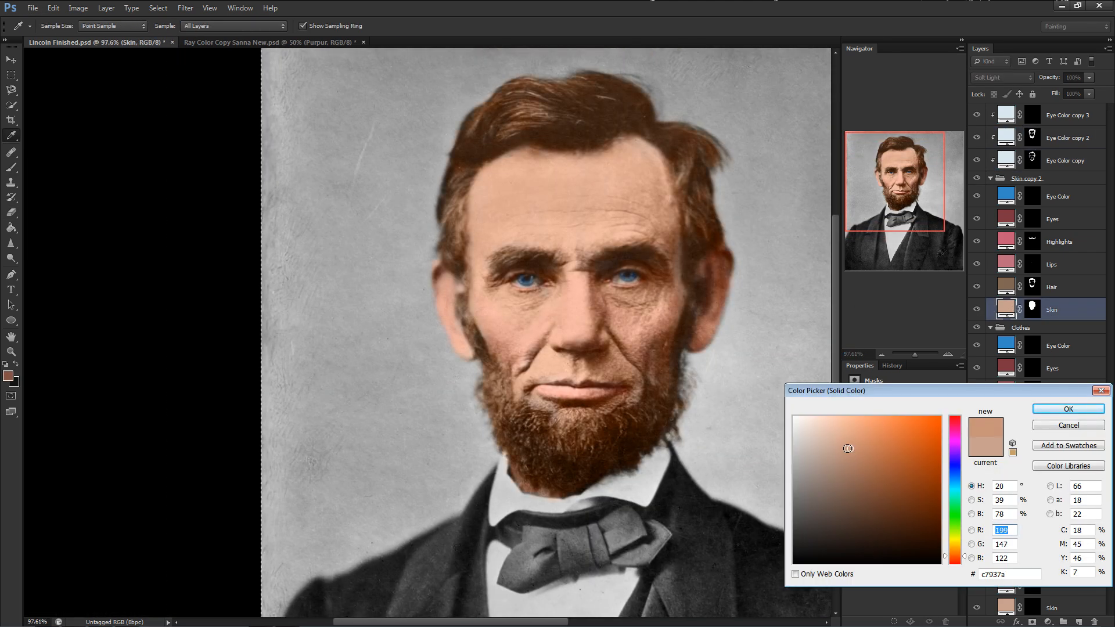
pyautogui.click(1049, 407)
# Activate the Eye Color copy 3 layer's mask and paint it over the beard and sideburns with a soft brush.
pyautogui.click(1032, 116)
pyautogui.press('b')
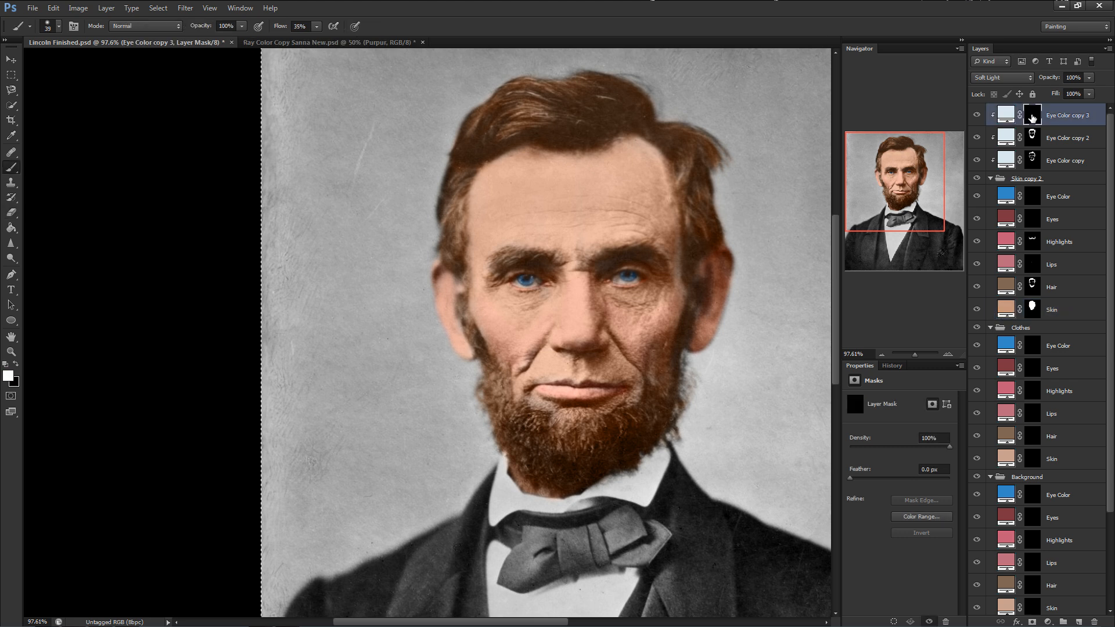
pyautogui.rightClick(535, 440)
pyautogui.click(600, 467)
pyautogui.click(525, 416)
pyautogui.moveTo(524, 416)
pyautogui.mouseDown()
pyautogui.moveTo(547, 451)
pyautogui.moveTo(559, 428)
pyautogui.mouseUp()
pyautogui.moveTo(681, 285); pyautogui.dragTo(697, 201)
pyautogui.rightClick(476, 345)
pyautogui.moveTo(511, 379)
pyautogui.mouseDown()
pyautogui.moveTo(506, 372)
pyautogui.moveTo(504, 414)
pyautogui.moveTo(520, 450)
pyautogui.moveTo(568, 449)
pyautogui.mouseUp()
# Refine the Eye Color copy 3 mask over the remaining hair and beard, starting with a 26 px brush and adjusting its size.
pyautogui.rightClick(563, 405)
pyautogui.write('26')
pyautogui.press('Return')
pyautogui.rightClick(667, 352)
pyautogui.moveTo(693, 380); pyautogui.dragTo(708, 380)
pyautogui.press('Return')
pyautogui.rightClick(615, 332)
pyautogui.press('Return')
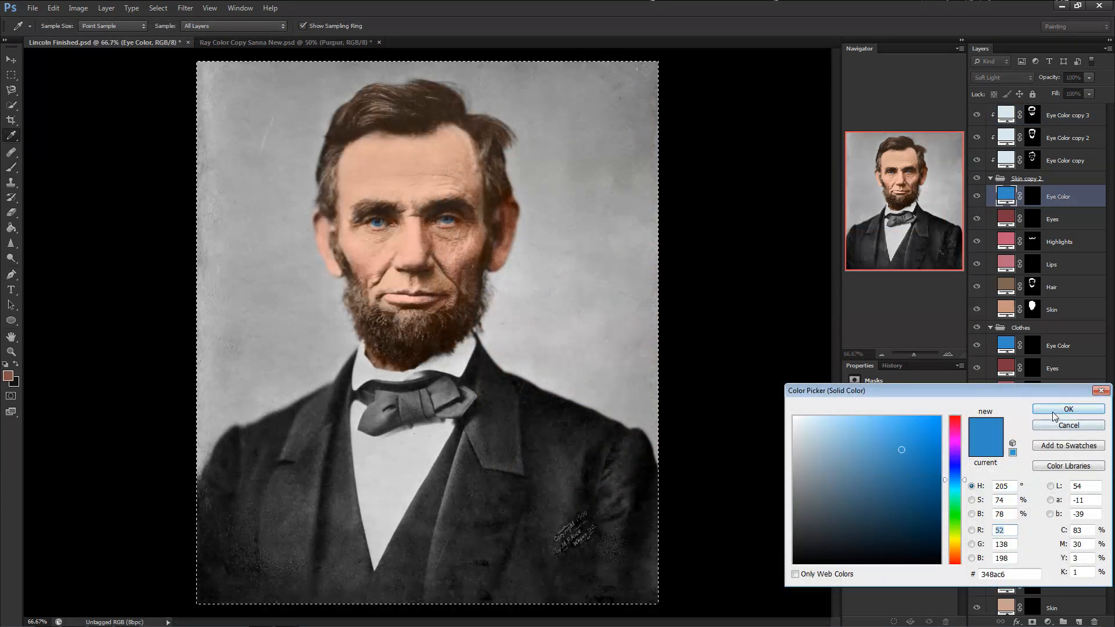
# Change the Eye Color fill in the Skin copy 2 group to a lighter, less saturated blue.
pyautogui.click(1054, 412)
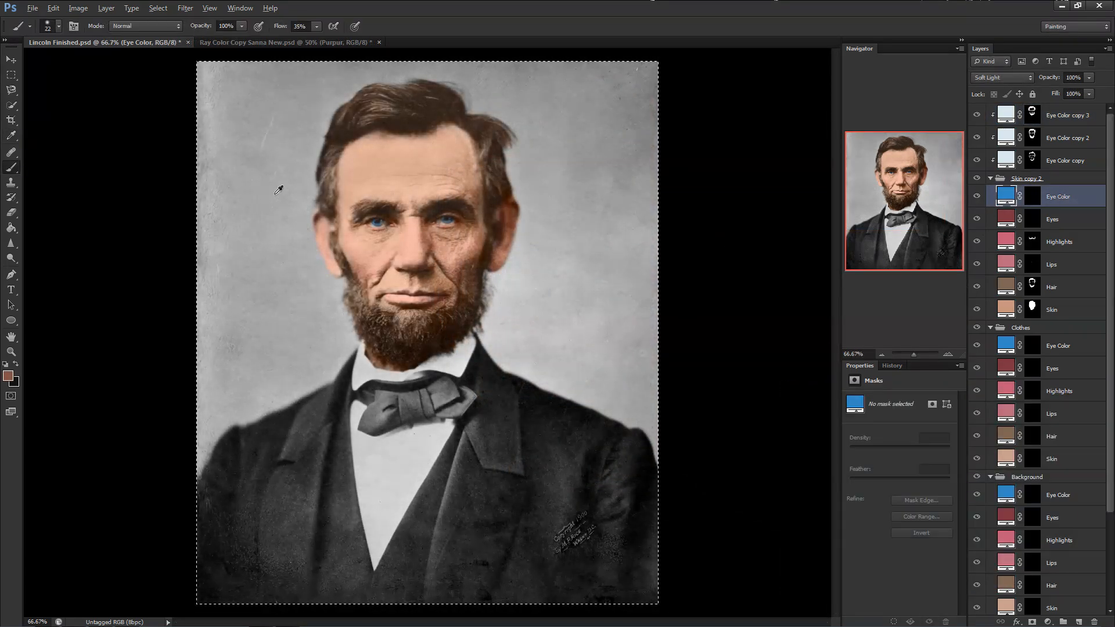
pyautogui.scroll(12, 363, 210)
pyautogui.doubleClick(1011, 200)
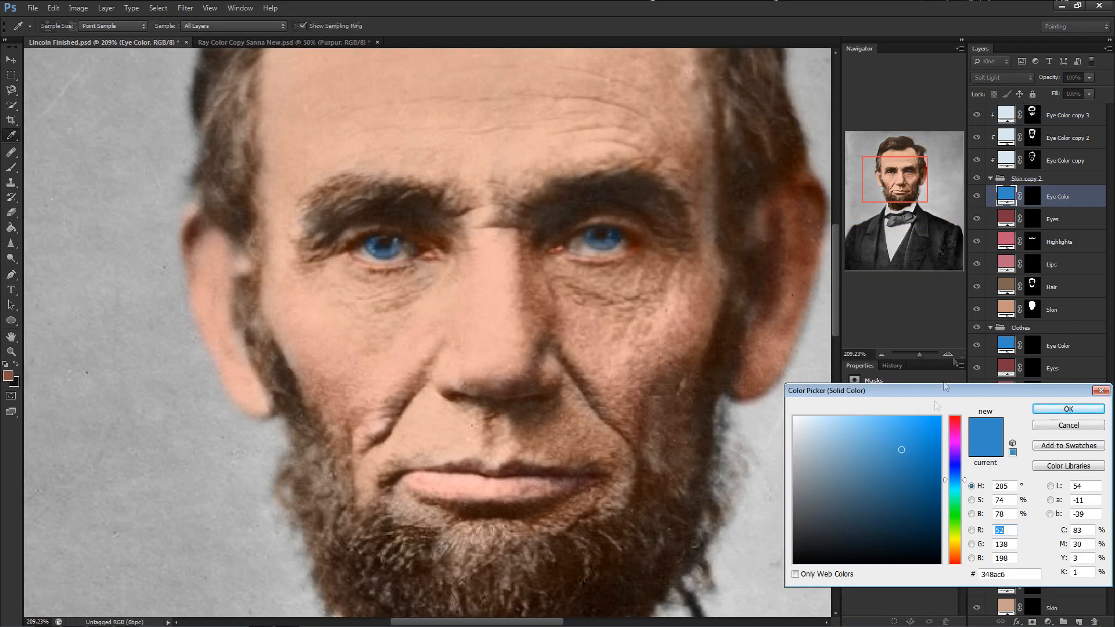
pyautogui.click(828, 454)
pyautogui.moveTo(827, 454); pyautogui.dragTo(842, 450)
pyautogui.click(1049, 414)
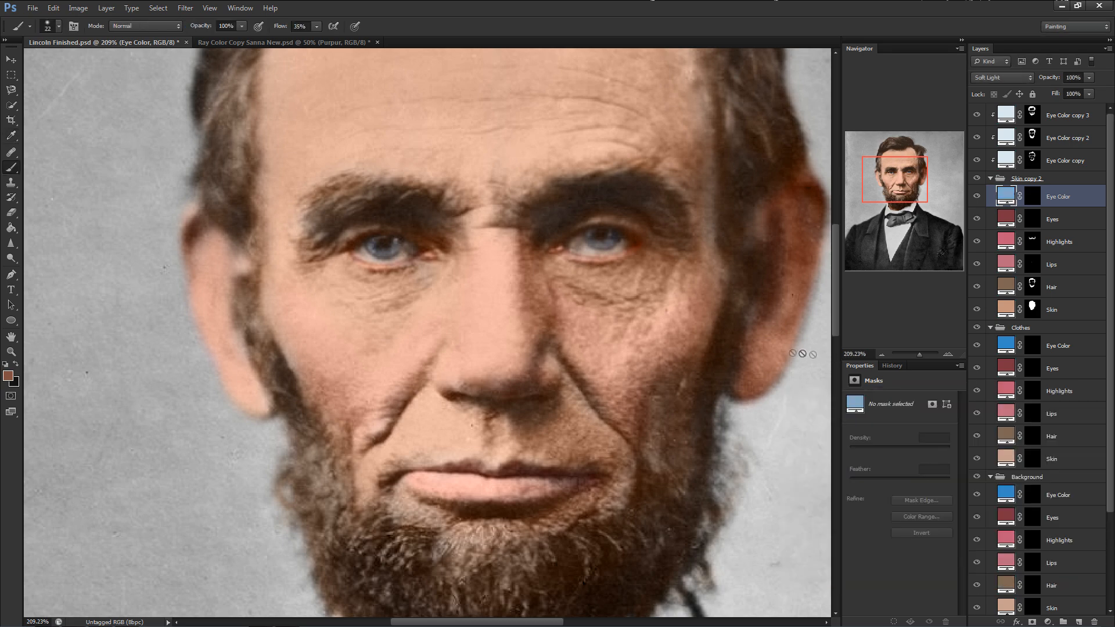
pyautogui.scroll(-5, 736, 350)
pyautogui.scroll(-3, 739, 350)
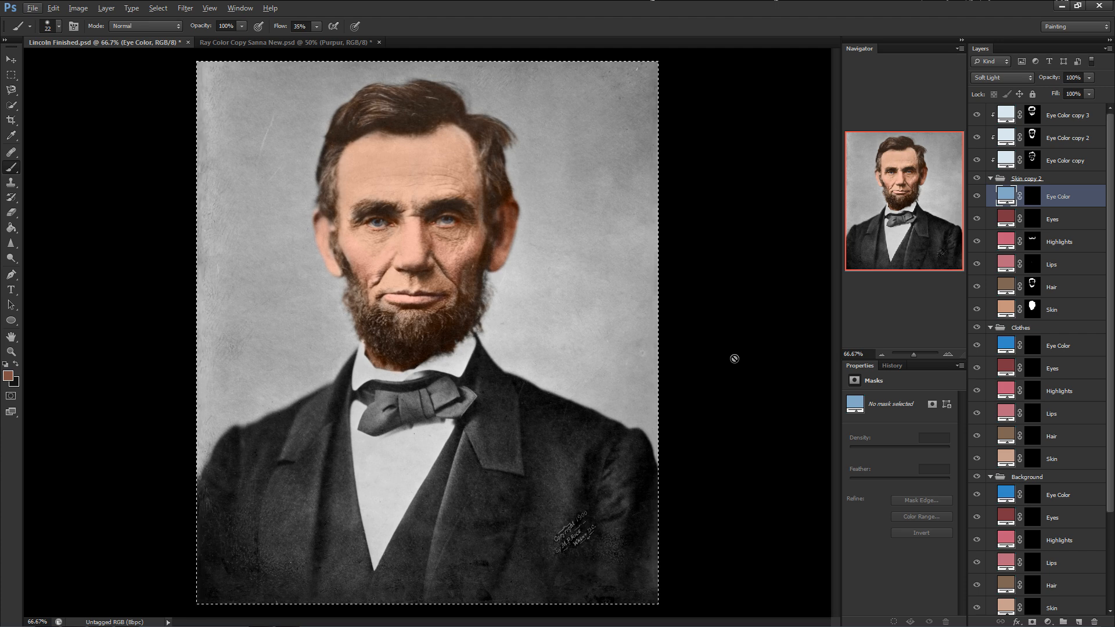
# Move the Eyes and Highlights layers from Clothes to just above Skin in Skin copy 2, and set the moved Highlights layer's opacity to 50%.
pyautogui.click(1052, 368)
pyautogui.click(1061, 392)
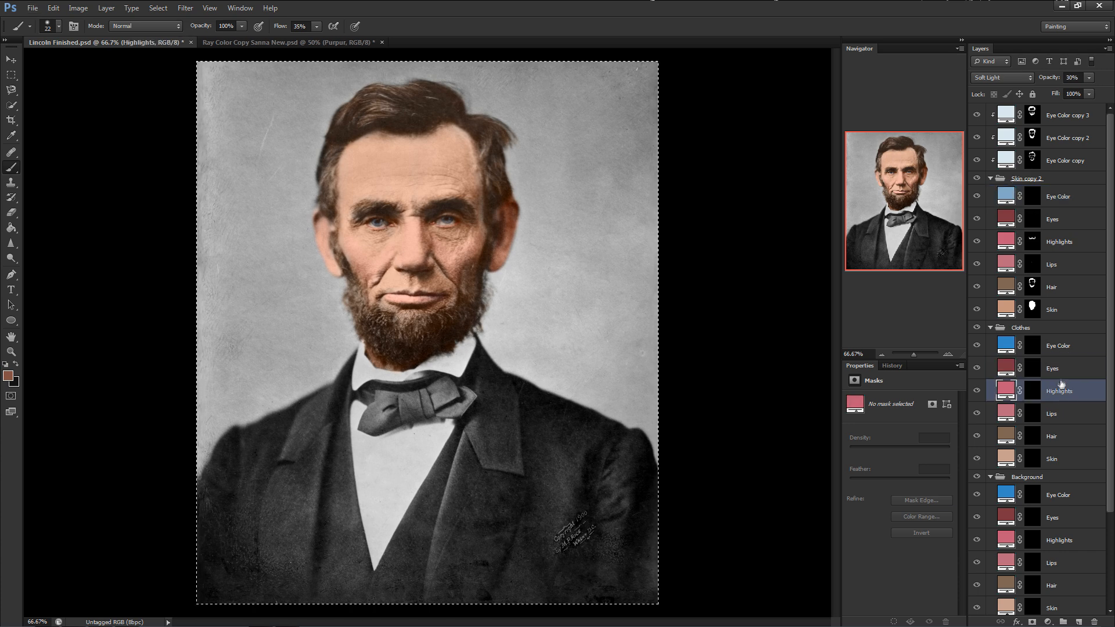
pyautogui.keyDown('shift'); pyautogui.click(1060, 378); pyautogui.keyUp('shift')
pyautogui.moveTo(1061, 378); pyautogui.dragTo(1067, 300)
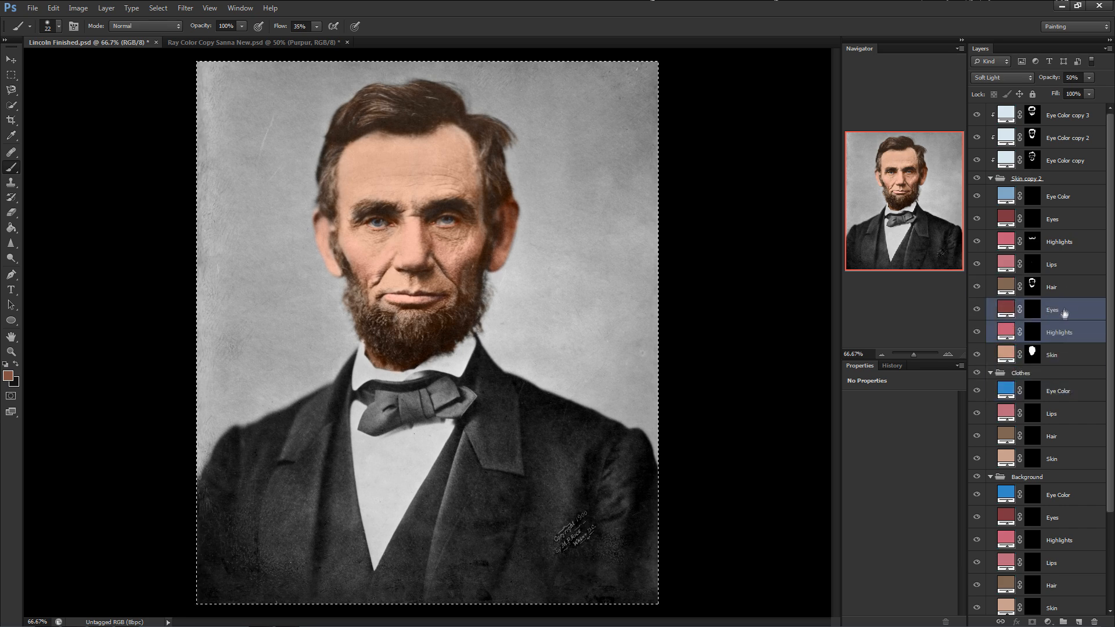
pyautogui.click(1062, 332)
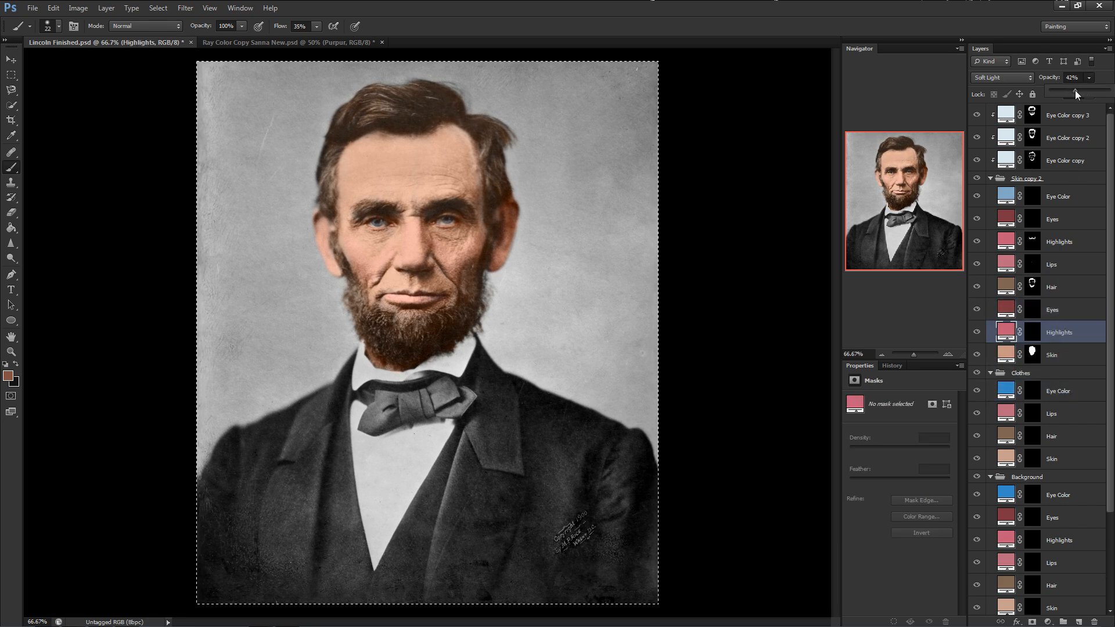
pyautogui.moveTo(1077, 89); pyautogui.dragTo(1081, 90)
# Recolour the moved Eyes fill to light pink and the moved Highlights fill to bluish purple.
pyautogui.doubleClick(1012, 313)
pyautogui.moveTo(953, 433)
pyautogui.mouseDown()
pyautogui.moveTo(959, 476)
pyautogui.moveTo(958, 464)
pyautogui.mouseUp()
pyautogui.click(858, 433)
pyautogui.click(1068, 408)
pyautogui.doubleClick(1006, 332)
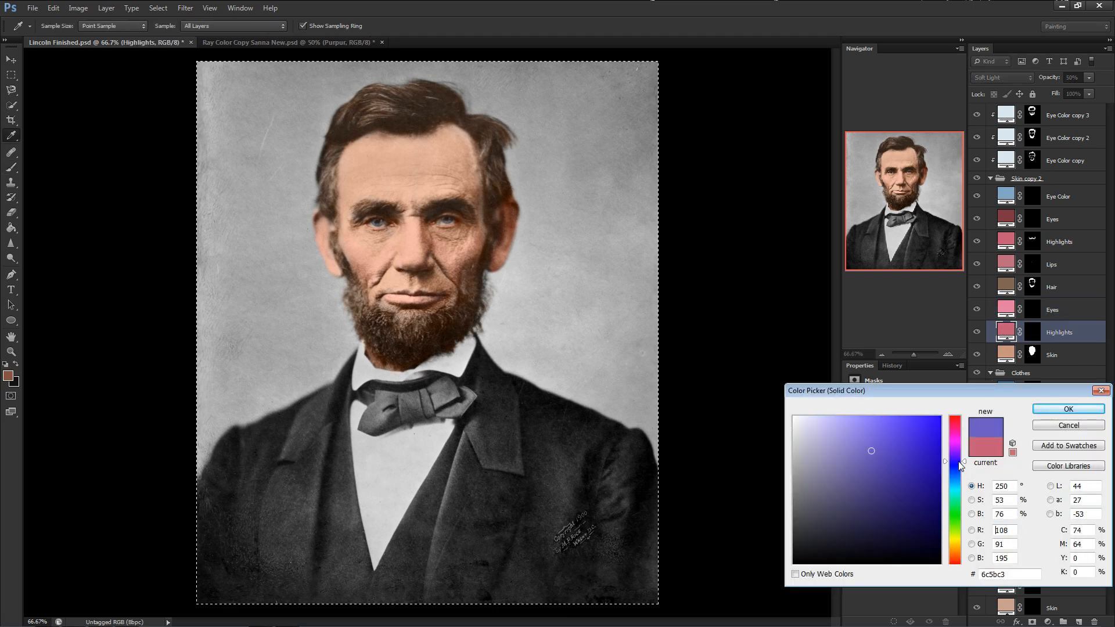
pyautogui.click(1068, 409)
# Paint the pink Eyes layer's mask along the eyelids of both eyes with a 13 px brush.
pyautogui.click(1033, 311)
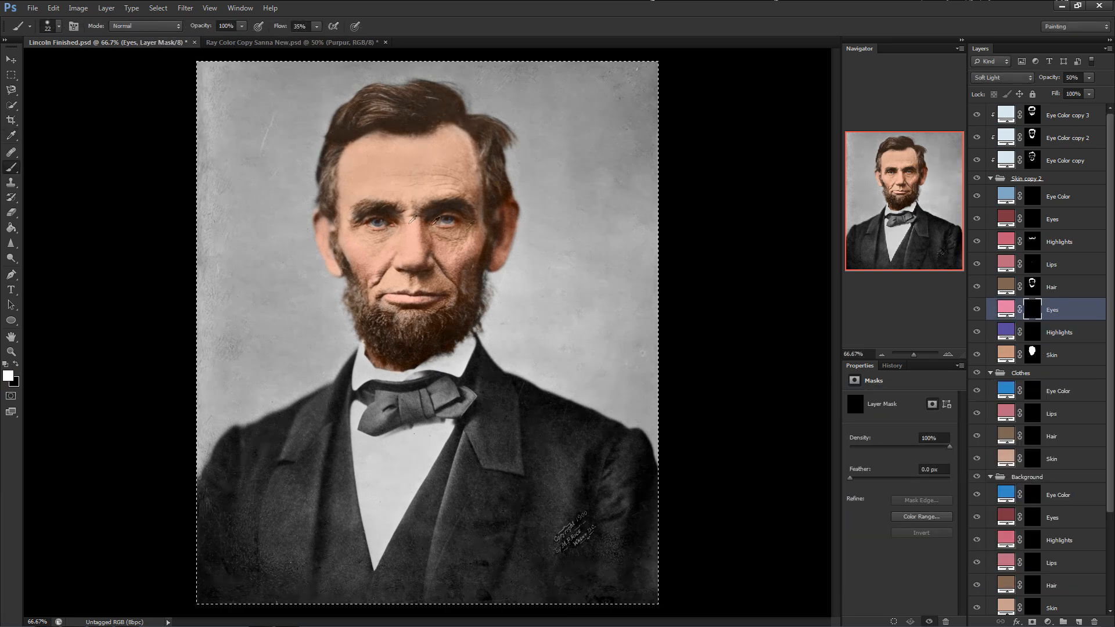
pyautogui.scroll(13, 413, 219)
pyautogui.rightClick(301, 208)
pyautogui.moveTo(325, 239); pyautogui.dragTo(320, 239)
pyautogui.click(272, 228)
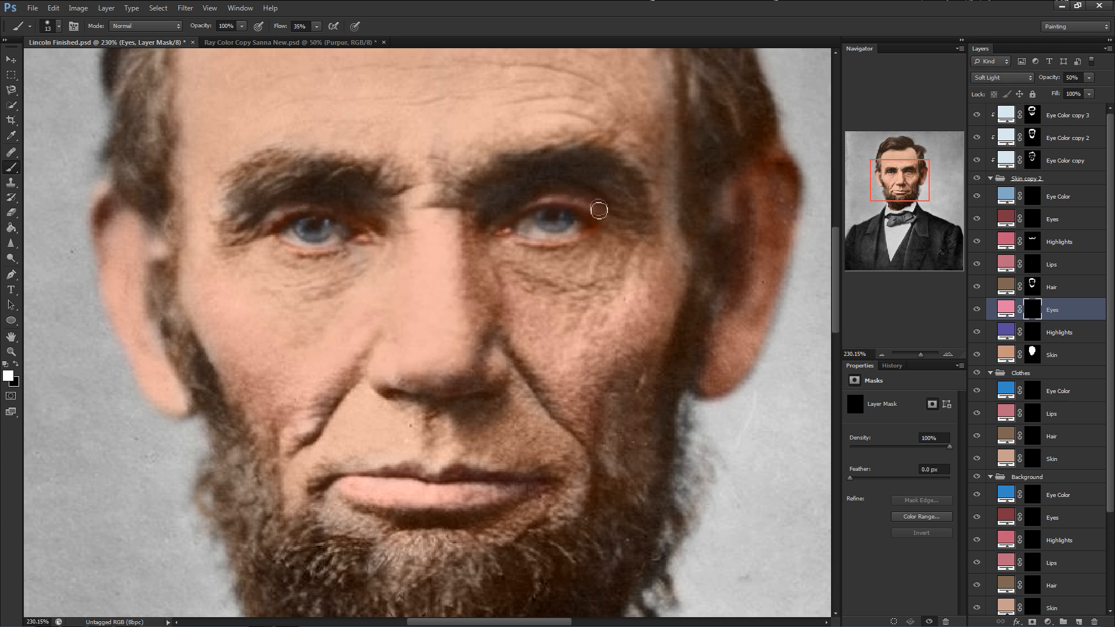
# Paint the purple Highlights layer's mask over the bags under both eyes with a 39 px brush.
pyautogui.click(1032, 332)
pyautogui.rightClick(294, 275)
pyautogui.moveTo(314, 301)
pyautogui.mouseDown()
pyautogui.moveTo(328, 301)
pyautogui.moveTo(295, 270)
pyautogui.mouseUp()
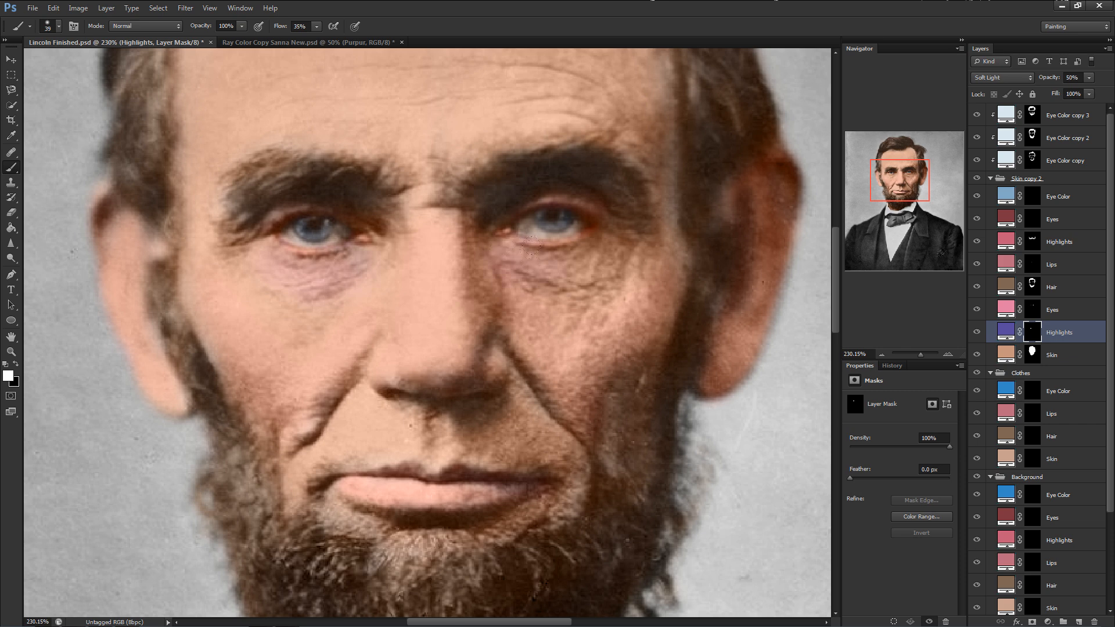
# Mute the purple Highlights fill colour to 716996.
pyautogui.scroll(-7, 652, 287)
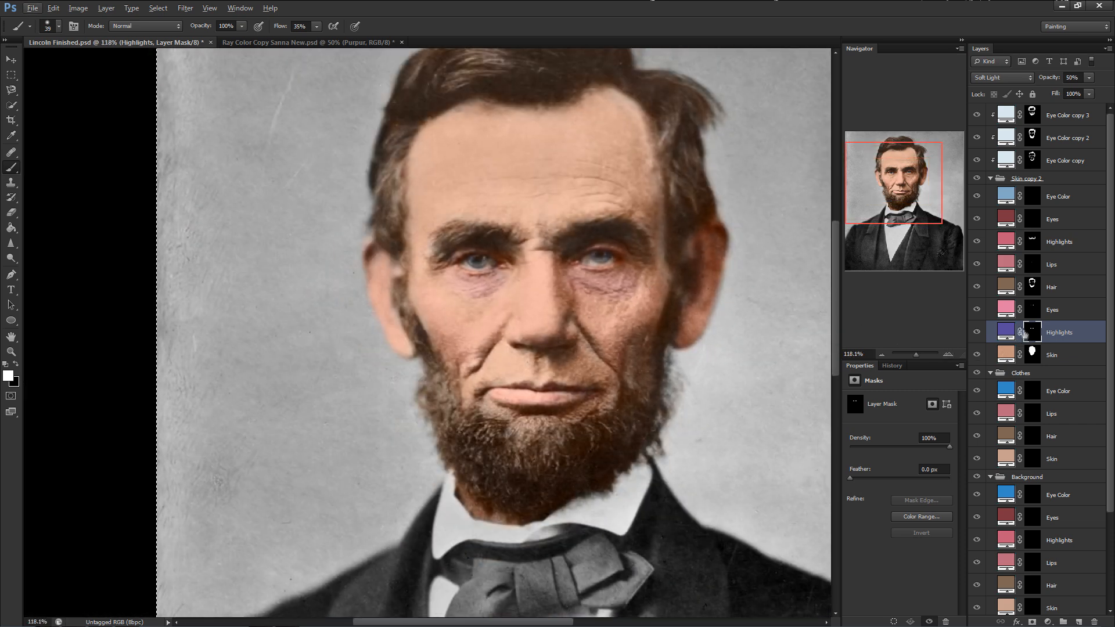
pyautogui.doubleClick(1008, 330)
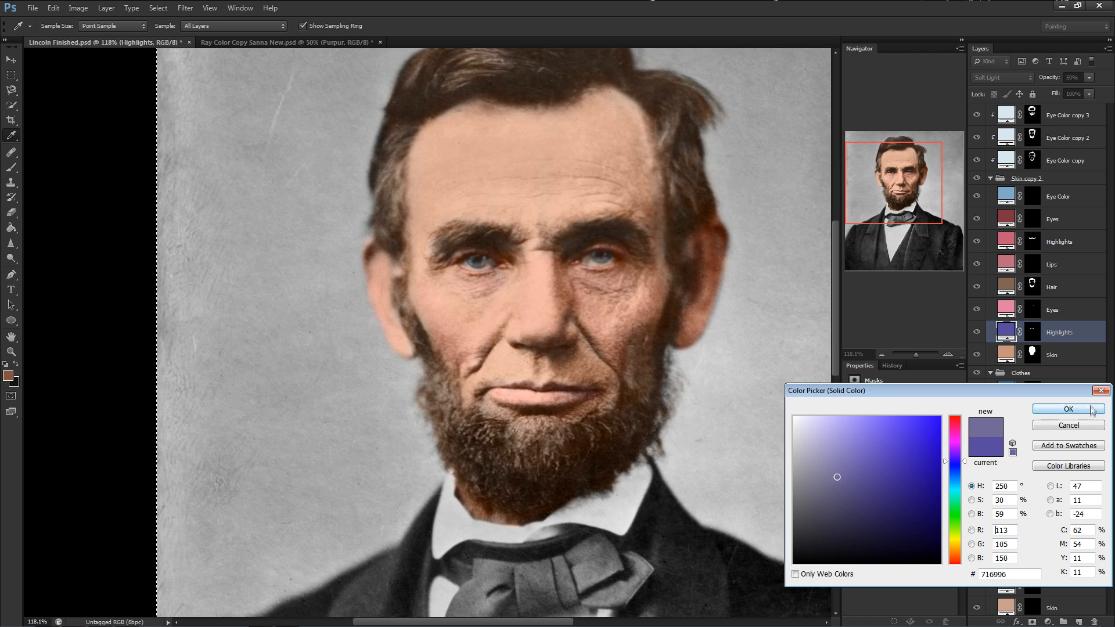
pyautogui.click(1069, 409)
# Recolour the Eye Color fill in the Clothes group to a light grey.
pyautogui.hotkey('ctrl', '0')
pyautogui.doubleClick(1007, 388)
pyautogui.click(800, 461)
pyautogui.click(1069, 409)
# Activate the Clothes group's Eye Color mask and paint it over the lapels and jacket edges beside the collar and shirt.
pyautogui.click(1033, 391)
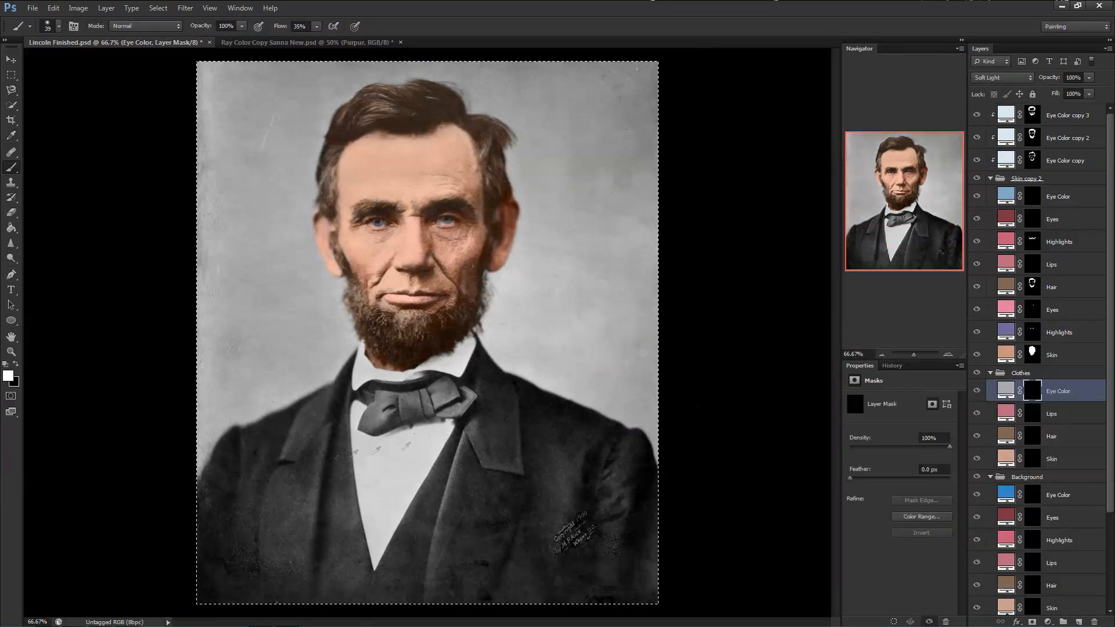
pyautogui.scroll(8, 312, 457)
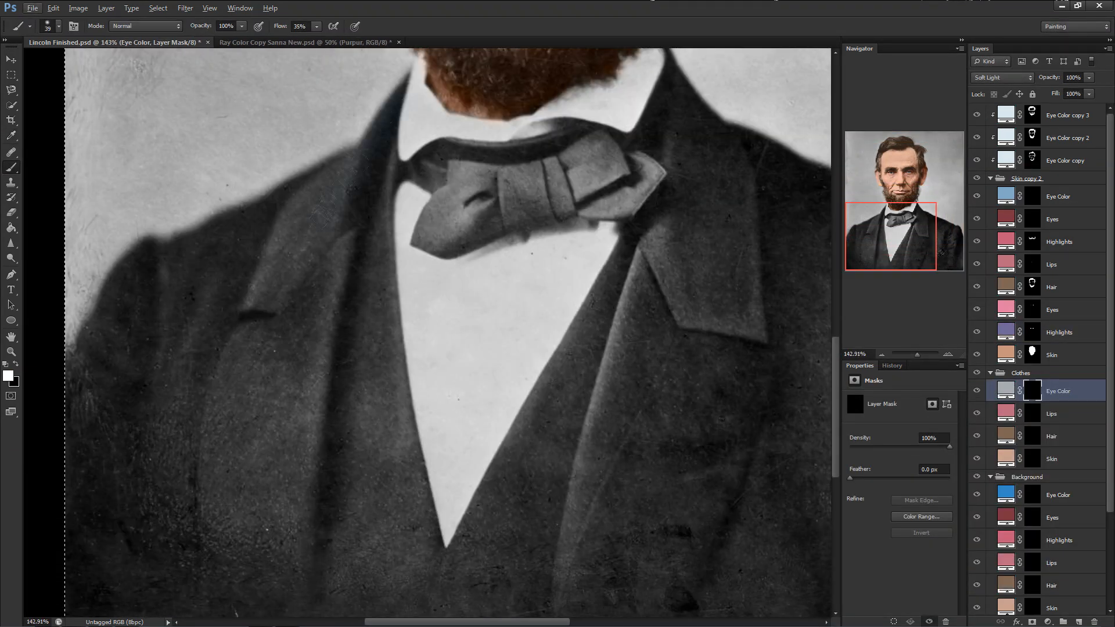
pyautogui.moveTo(383, 140)
pyautogui.mouseDown()
pyautogui.moveTo(407, 490)
pyautogui.moveTo(333, 350)
pyautogui.mouseUp()
pyautogui.moveTo(543, 140)
pyautogui.mouseDown()
pyautogui.moveTo(407, 281)
pyautogui.moveTo(456, 130)
pyautogui.mouseUp()
pyautogui.moveTo(455, 134); pyautogui.dragTo(431, 250)
pyautogui.press('e')
pyautogui.press('r')
pyautogui.moveTo(463, 188)
pyautogui.mouseDown()
pyautogui.moveTo(531, 188)
pyautogui.moveTo(596, 235)
pyautogui.mouseUp()
# Paint the rest of the jacket and vest on the Clothes group's Eye Color mask, leaving out the shirt and bow tie.
pyautogui.press('r')
pyautogui.moveTo(514, 327); pyautogui.dragTo(453, 161)
pyautogui.press('b')
pyautogui.moveTo(453, 161); pyautogui.dragTo(461, 225)
pyautogui.moveTo(548, 400); pyautogui.dragTo(572, 517)
pyautogui.press('g')
pyautogui.click(447, 473)
pyautogui.press('r')
pyautogui.press('Escape')
pyautogui.press('b')
pyautogui.moveTo(360, 389); pyautogui.dragTo(654, 394)
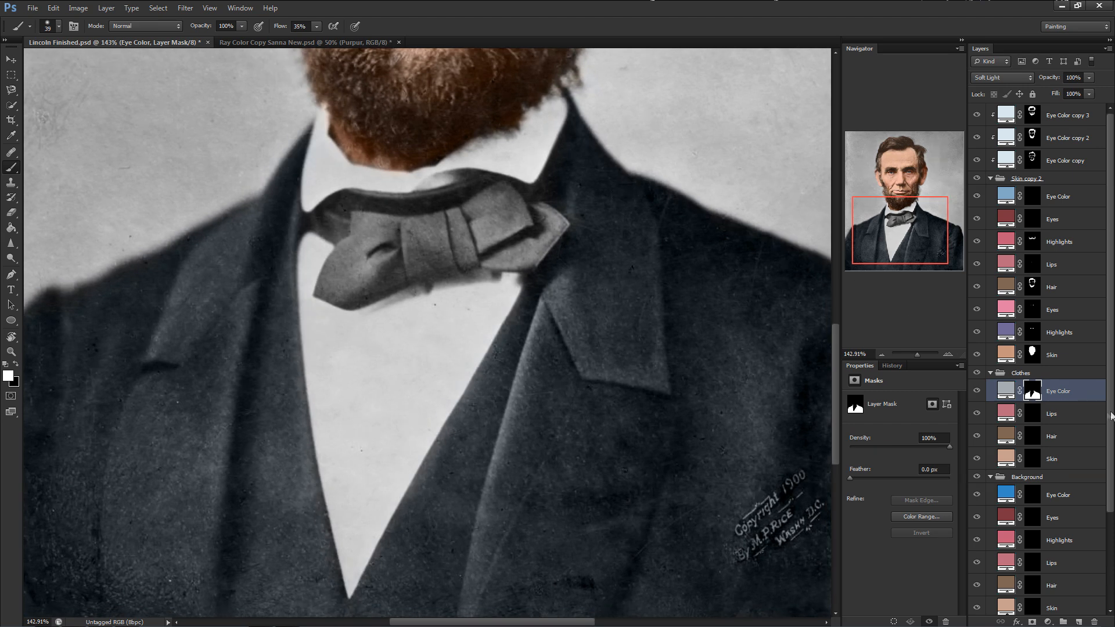
# Set the Clothes group's Lips fill to a7adb1 and shift it to a slightly more saturated blue-grey.
pyautogui.doubleClick(1005, 391)
pyautogui.click(1063, 410)
pyautogui.doubleClick(1006, 413)
pyautogui.doubleClick(995, 574)
pyautogui.write('a7adb1')
pyautogui.moveTo(810, 460); pyautogui.dragTo(817, 459)
pyautogui.click(1068, 409)
# Paint the Clothes group's Lips mask over the bow tie with a soft brush, reducing its size to 26 px for the edges.
pyautogui.press('b')
pyautogui.click(1032, 413)
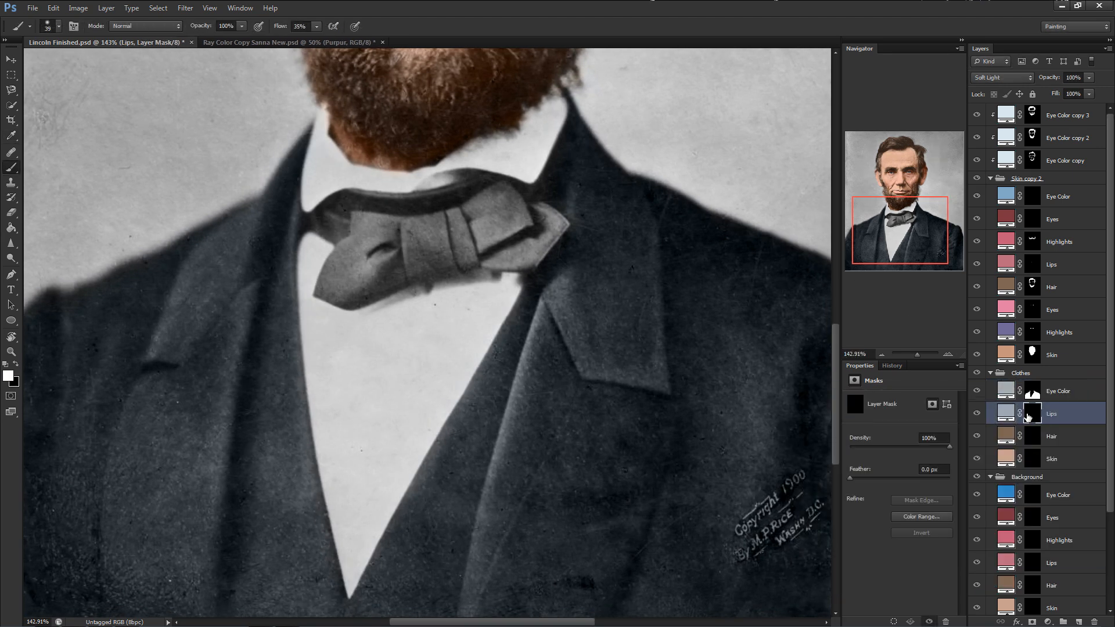
pyautogui.moveTo(335, 205)
pyautogui.mouseDown()
pyautogui.moveTo(358, 234)
pyautogui.moveTo(328, 222)
pyautogui.moveTo(356, 250)
pyautogui.mouseUp()
pyautogui.rightClick(345, 210)
pyautogui.moveTo(322, 294)
pyautogui.mouseDown()
pyautogui.moveTo(544, 247)
pyautogui.moveTo(559, 216)
pyautogui.moveTo(448, 195)
pyautogui.moveTo(378, 204)
pyautogui.moveTo(353, 266)
pyautogui.moveTo(360, 235)
pyautogui.moveTo(382, 245)
pyautogui.moveTo(464, 209)
pyautogui.moveTo(435, 256)
pyautogui.moveTo(511, 229)
pyautogui.moveTo(526, 233)
pyautogui.moveTo(527, 252)
pyautogui.moveTo(540, 227)
pyautogui.moveTo(450, 201)
pyautogui.moveTo(331, 224)
pyautogui.moveTo(314, 280)
pyautogui.moveTo(334, 239)
pyautogui.mouseUp()
pyautogui.hotkey('ctrl', '0')
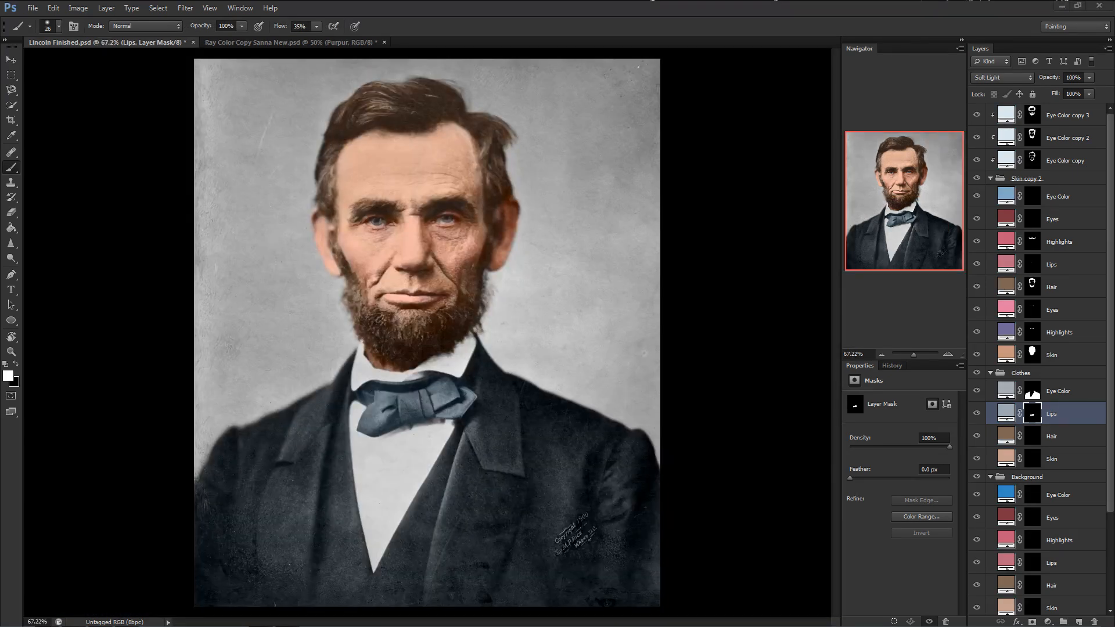
# Set the Background group's Eye Color fill to 96a2ab and paint its mask around the head with a 93 px brush.
pyautogui.doubleClick(1005, 494)
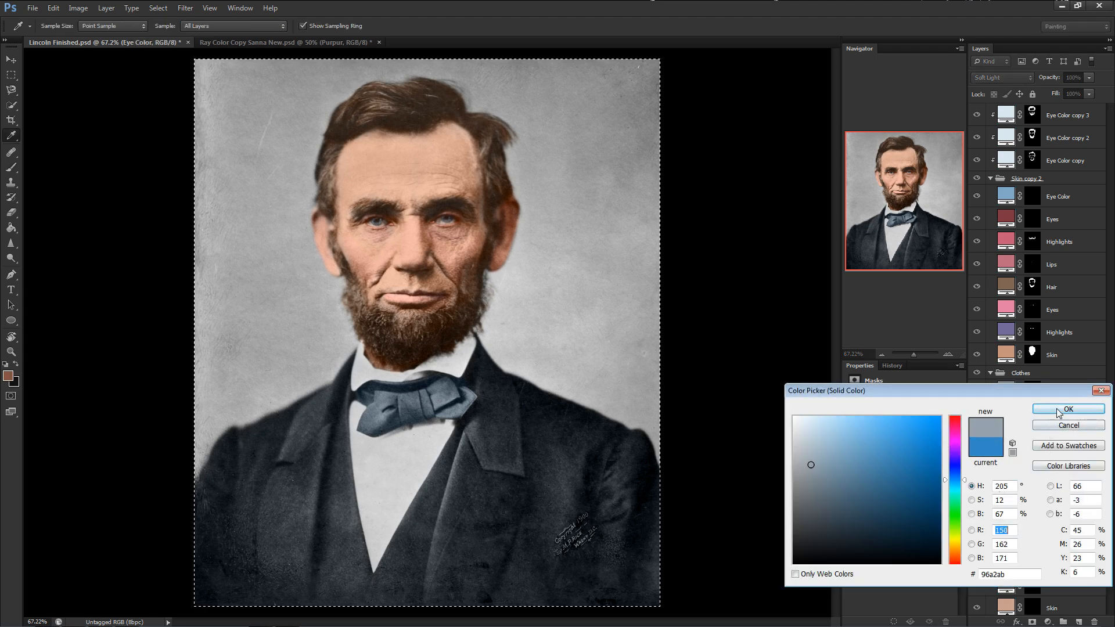
pyautogui.click(1068, 409)
pyautogui.click(1033, 495)
pyautogui.rightClick(502, 240)
pyautogui.moveTo(537, 273); pyautogui.dragTo(548, 273)
pyautogui.moveTo(536, 143); pyautogui.dragTo(530, 155)
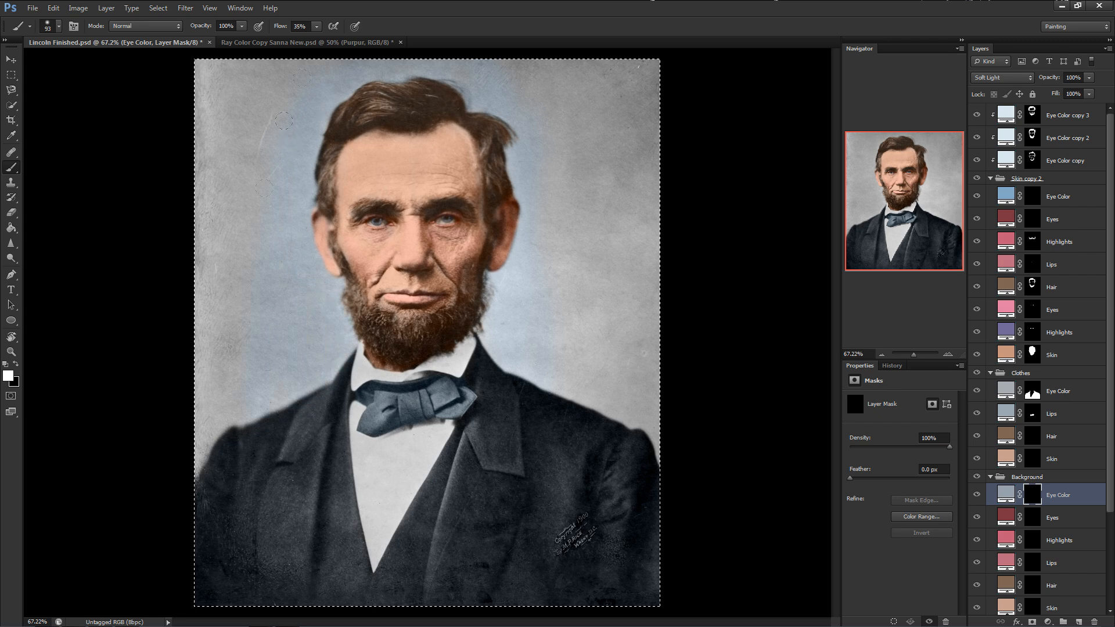
# Paint the rest of the backdrop on the Background group's Eye Color mask with a 319 px brush, filling gaps in the mask-only view.
pyautogui.rightClick(240, 199)
pyautogui.moveTo(308, 229); pyautogui.dragTo(339, 227)
pyautogui.moveTo(233, 151); pyautogui.dragTo(216, 231)
pyautogui.keyDown('alt'); pyautogui.click(1033, 494); pyautogui.keyUp('alt')
pyautogui.moveTo(574, 222)
pyautogui.mouseDown()
pyautogui.moveTo(545, 233)
pyautogui.moveTo(136, 244)
pyautogui.mouseUp()
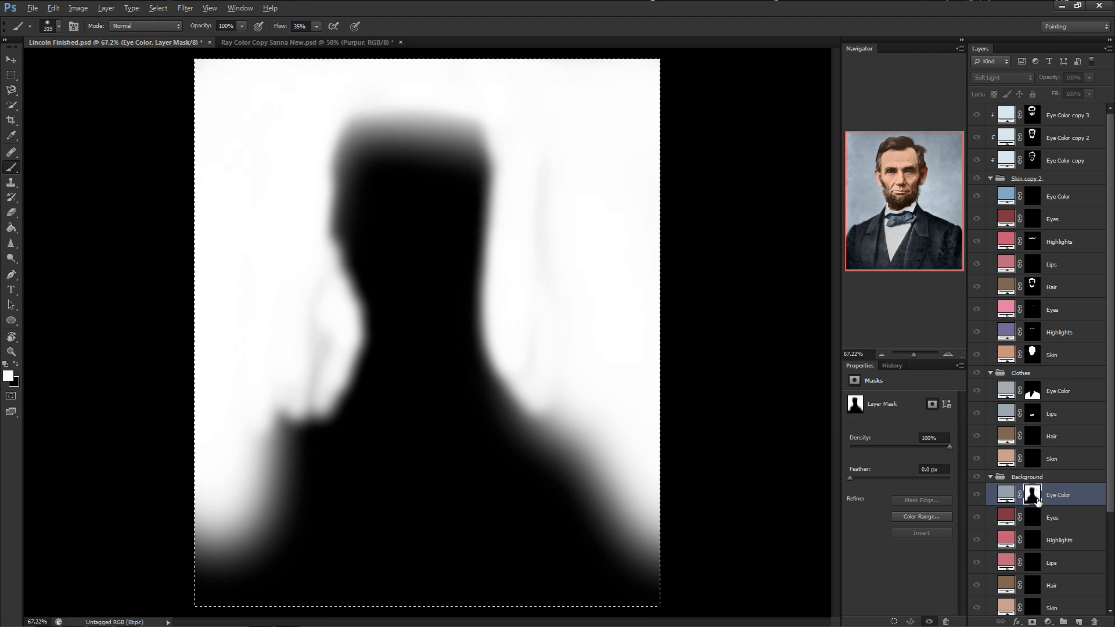
# Clear the painted mask of the Background group's Eye Color layer and invert it so the tint covers the whole image.
pyautogui.keyDown('alt'); pyautogui.click(1038, 500); pyautogui.keyUp('alt')
pyautogui.press('Delete')
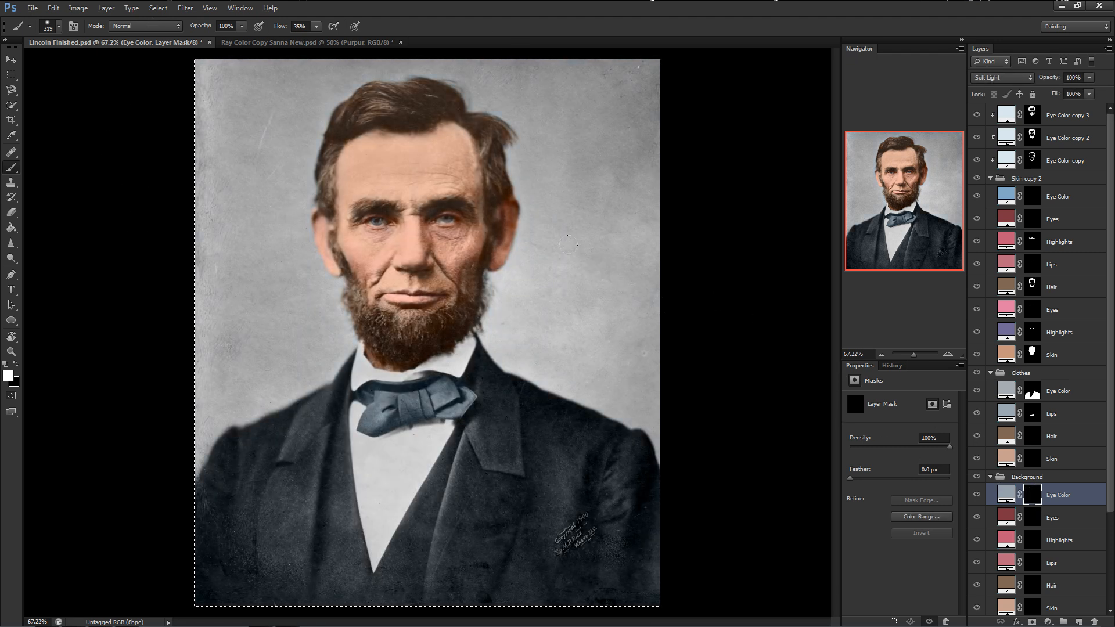
pyautogui.hotkey('ctrl', 'i')
# Erase the Background group's Eye Color mask over the face, beard and shirt with the Eraser at 74 px and 137 px.
pyautogui.press('e')
pyautogui.moveTo(367, 230); pyautogui.dragTo(435, 230)
pyautogui.rightClick(446, 295)
pyautogui.moveTo(471, 326); pyautogui.dragTo(479, 326)
pyautogui.click(380, 353)
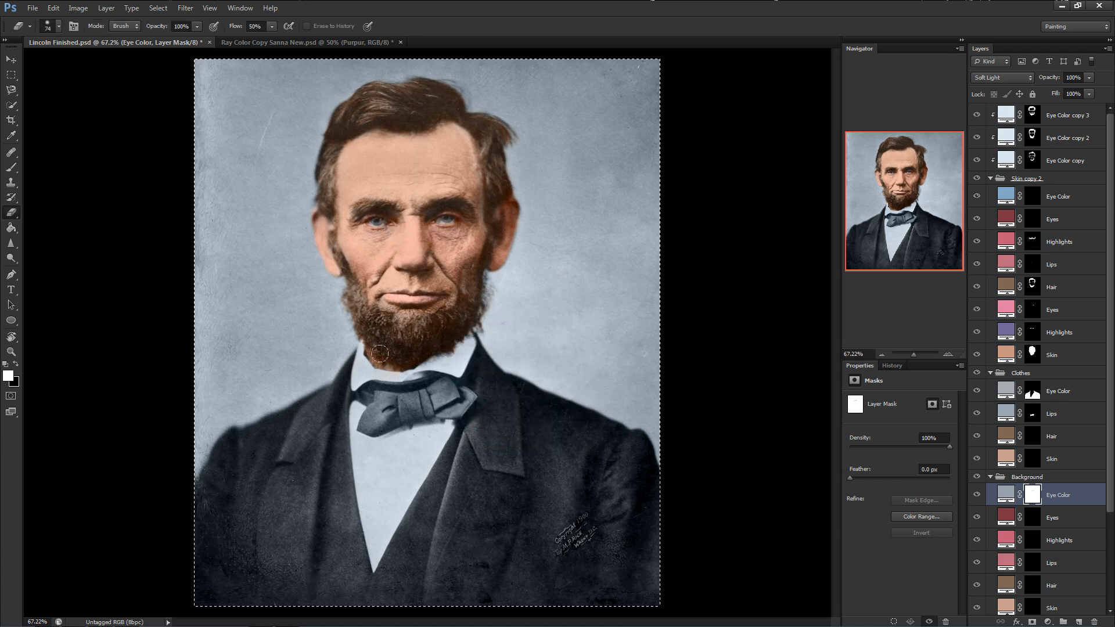
pyautogui.rightClick(377, 429)
pyautogui.moveTo(472, 448); pyautogui.dragTo(505, 448)
pyautogui.press('Return')
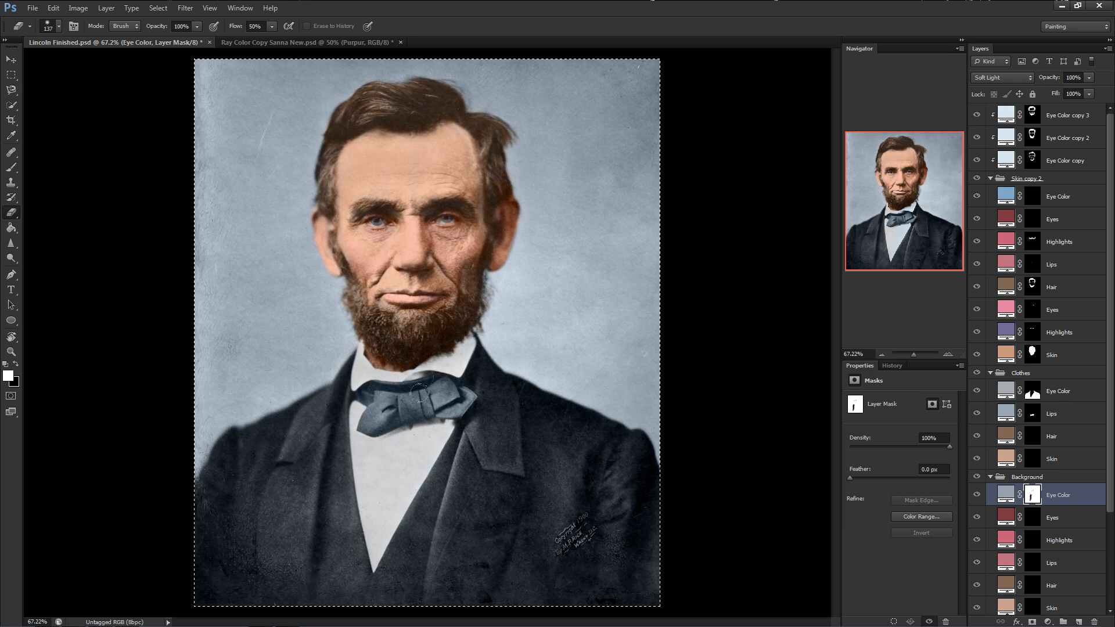
pyautogui.moveTo(381, 210); pyautogui.dragTo(458, 261)
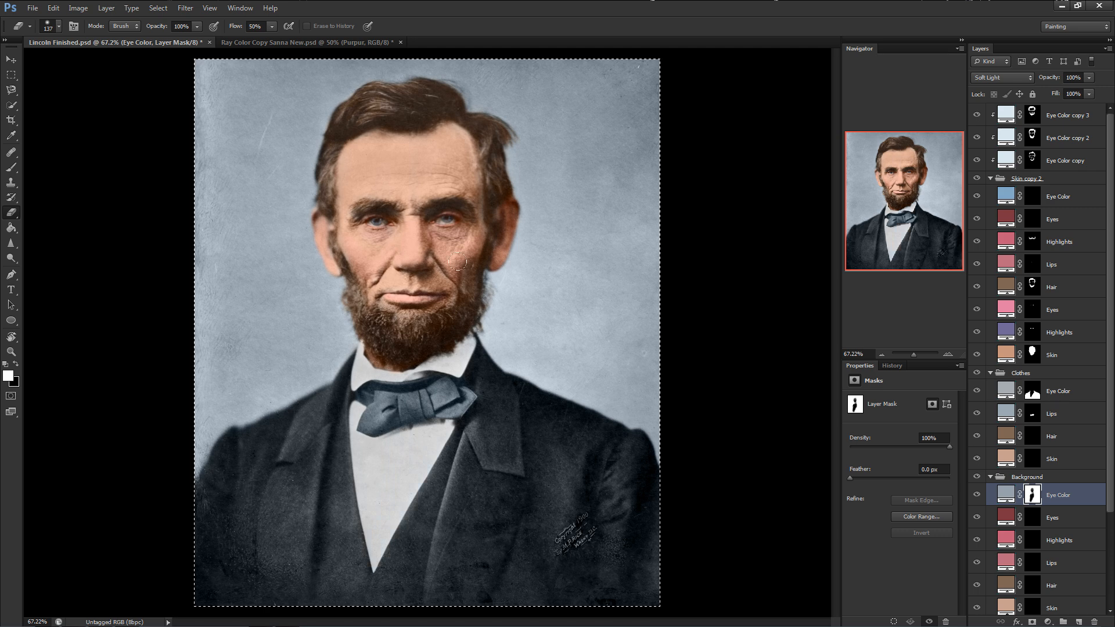
pyautogui.click(1060, 498)
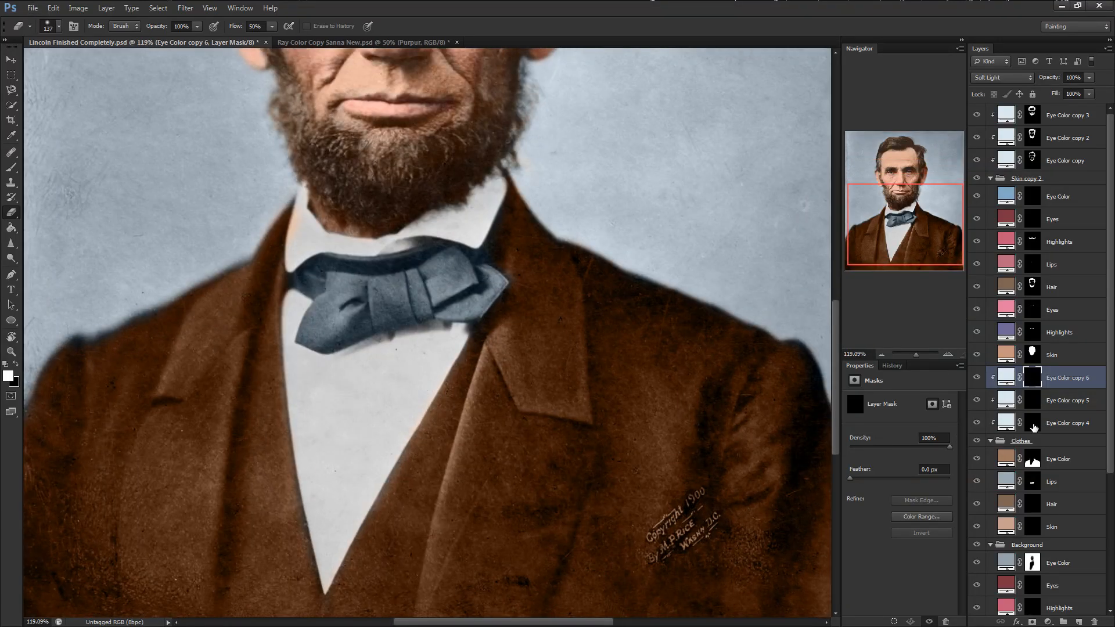
# Paint the masks of the clipped Eye Color copy 4, 5 and 6 layers over the brown suit with 77 px and 156 px brushes.
pyautogui.rightClick(650, 265)
pyautogui.press('Return')
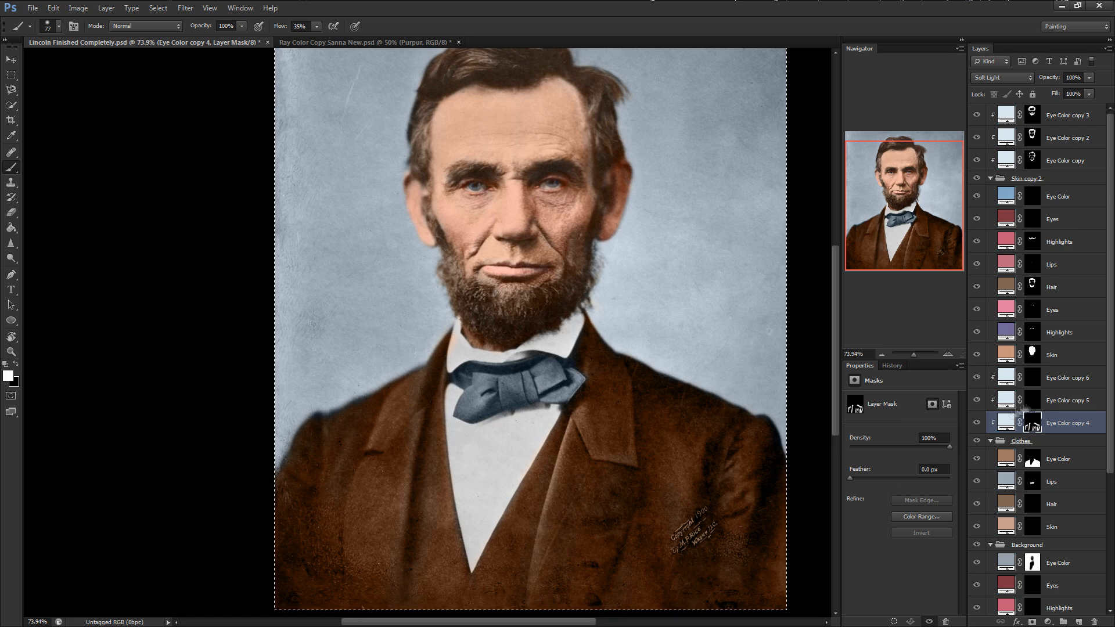
pyautogui.hotkey('alt', ']')
pyautogui.press(']')
pyautogui.press(']')
pyautogui.press(']')
pyautogui.press(']')
pyautogui.press(']')
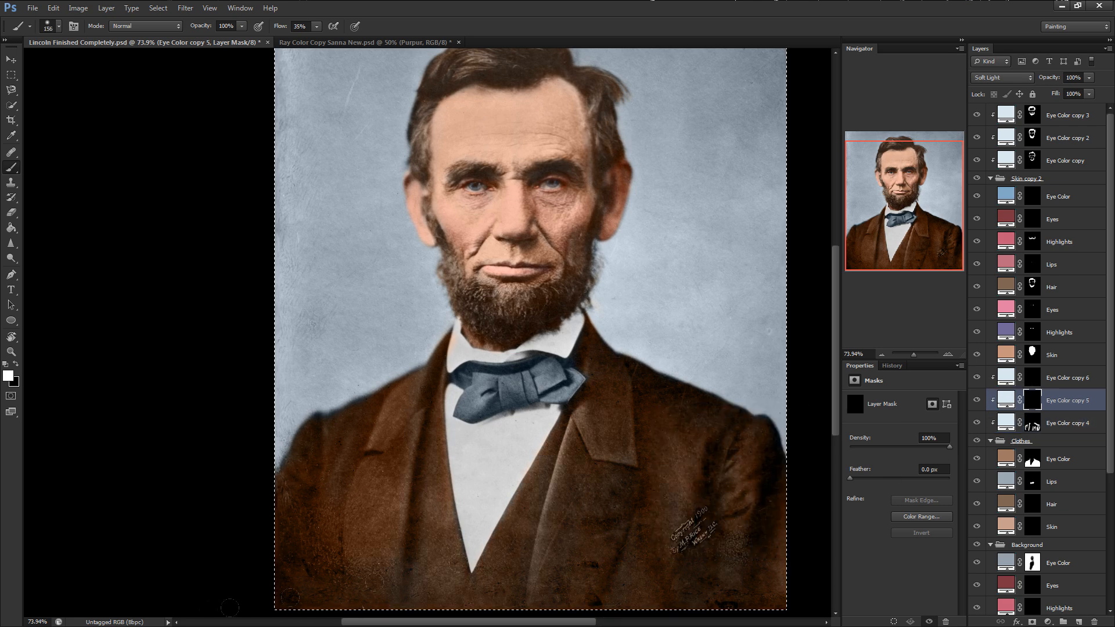
pyautogui.moveTo(659, 381)
pyautogui.mouseDown()
pyautogui.moveTo(720, 442)
pyautogui.moveTo(691, 522)
pyautogui.mouseUp()
pyautogui.moveTo(372, 494); pyautogui.dragTo(348, 378)
pyautogui.scroll(-1, 676, 477)
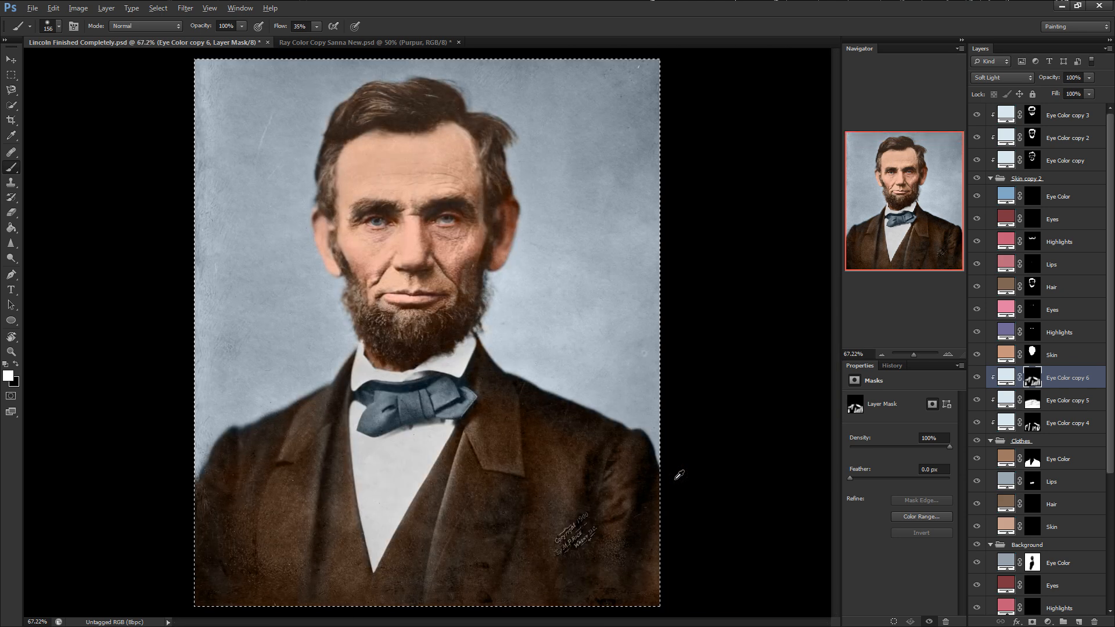
# Select the three Eye Color copy layers above the Clothes group, and return the document to the blue-grey suit version without them.
pyautogui.keyDown('shift'); pyautogui.click(1054, 423); pyautogui.keyUp('shift')
pyautogui.rightClick(1054, 423)
pyautogui.click(1033, 162)
pyautogui.hotkey('ctrl', 'z')
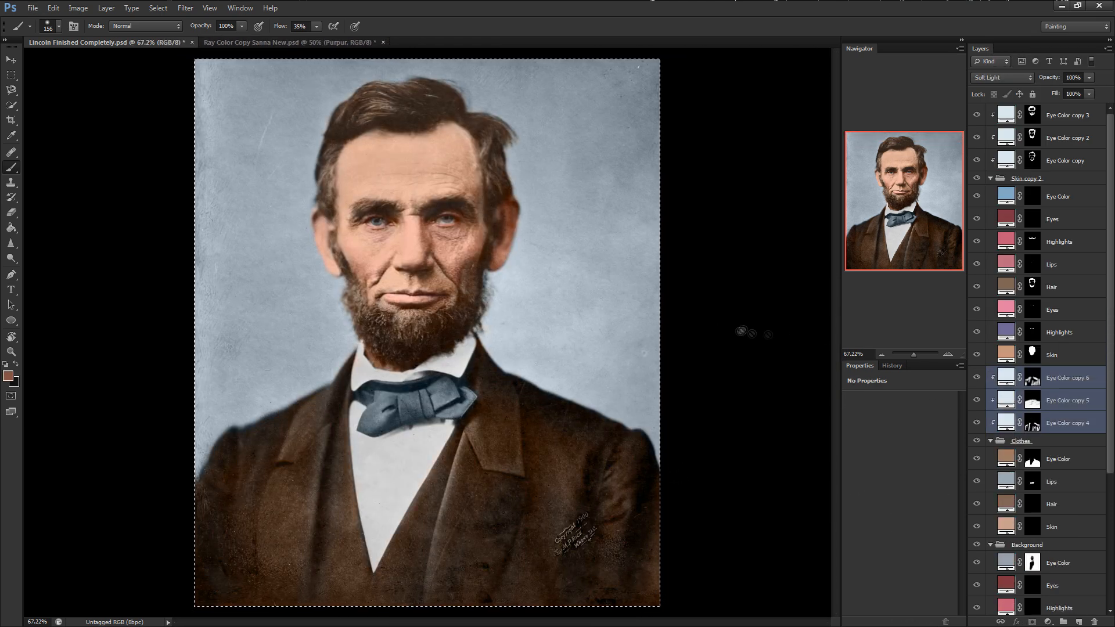
pyautogui.hotkey('alt', 'Tab')
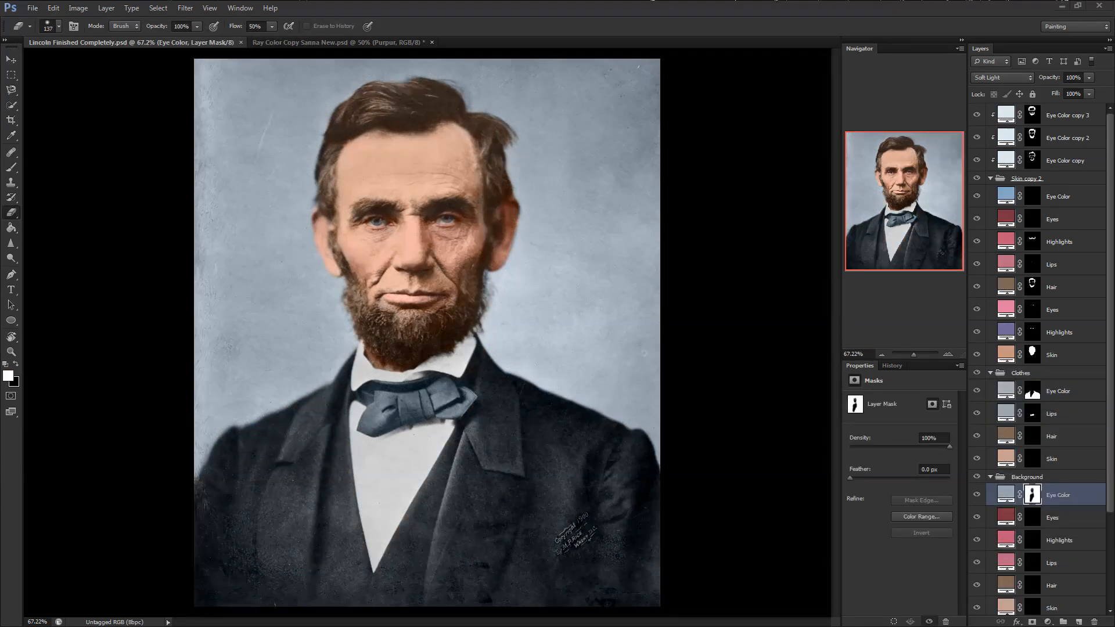